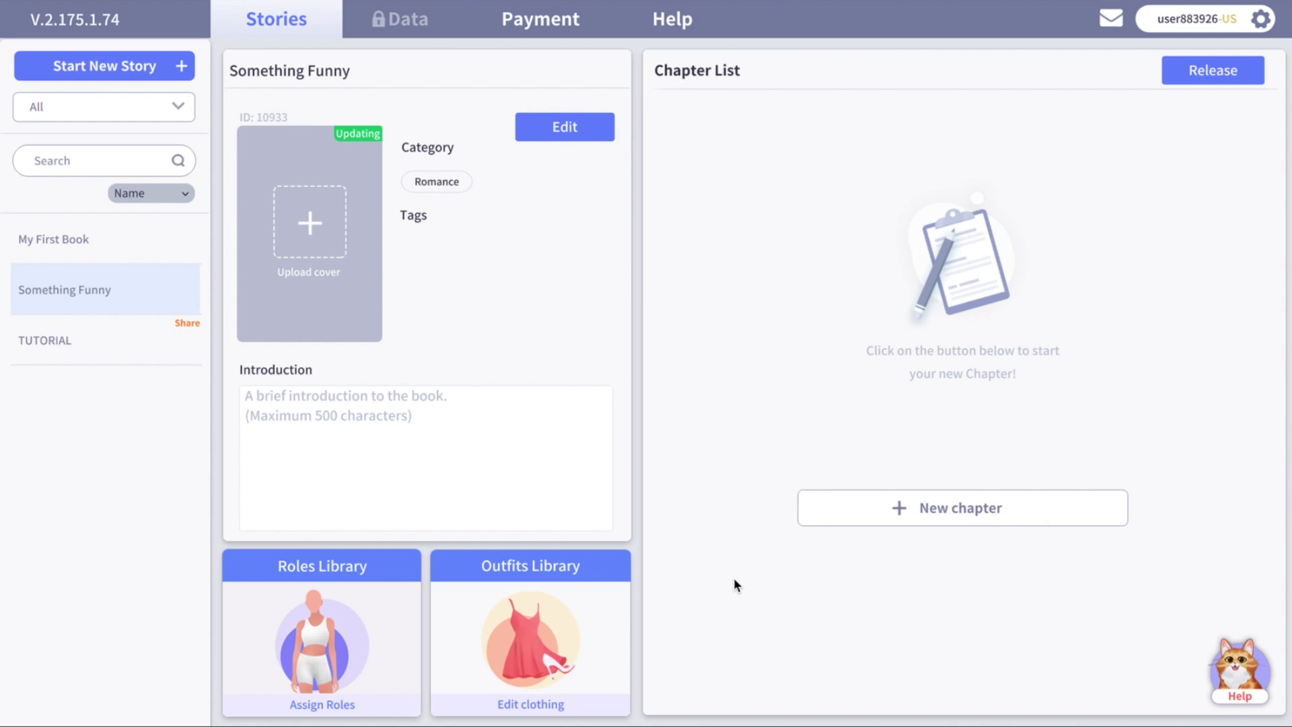
Step: Create a new chapter titled '1' with introduction '1', clearing the missing-title warning, and save it
click(904, 513)
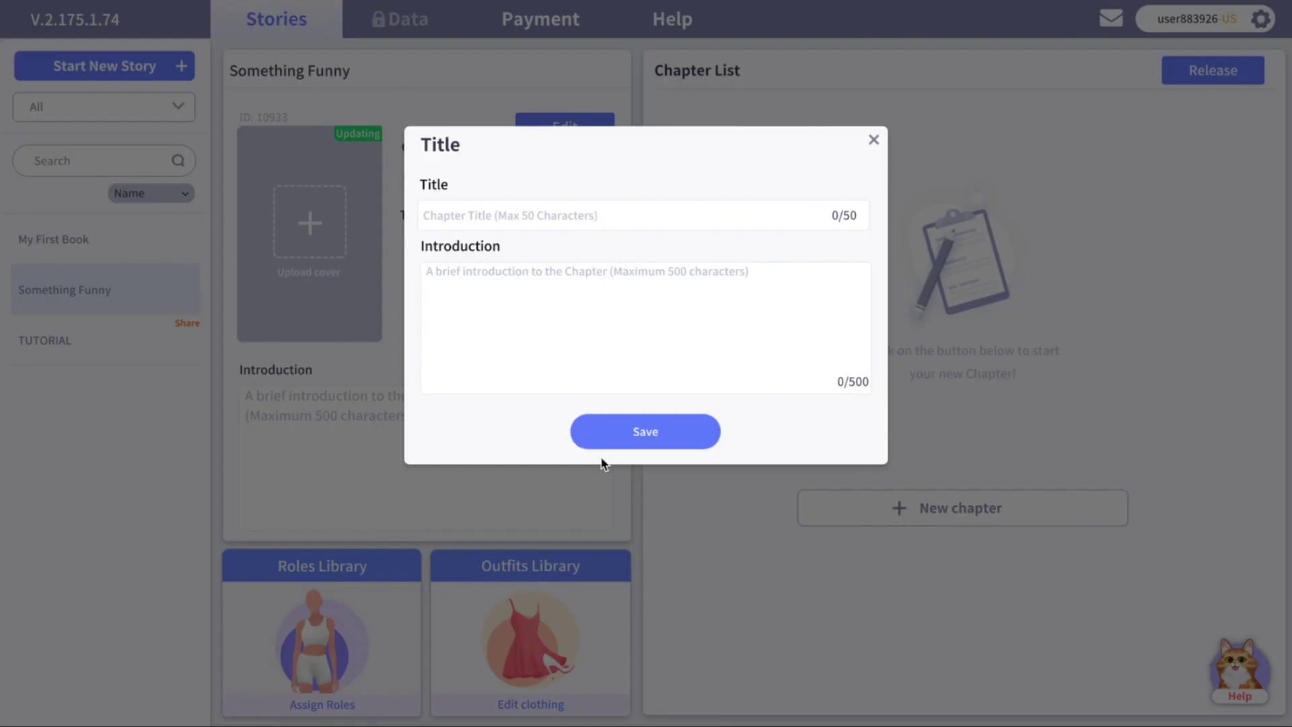
click(638, 444)
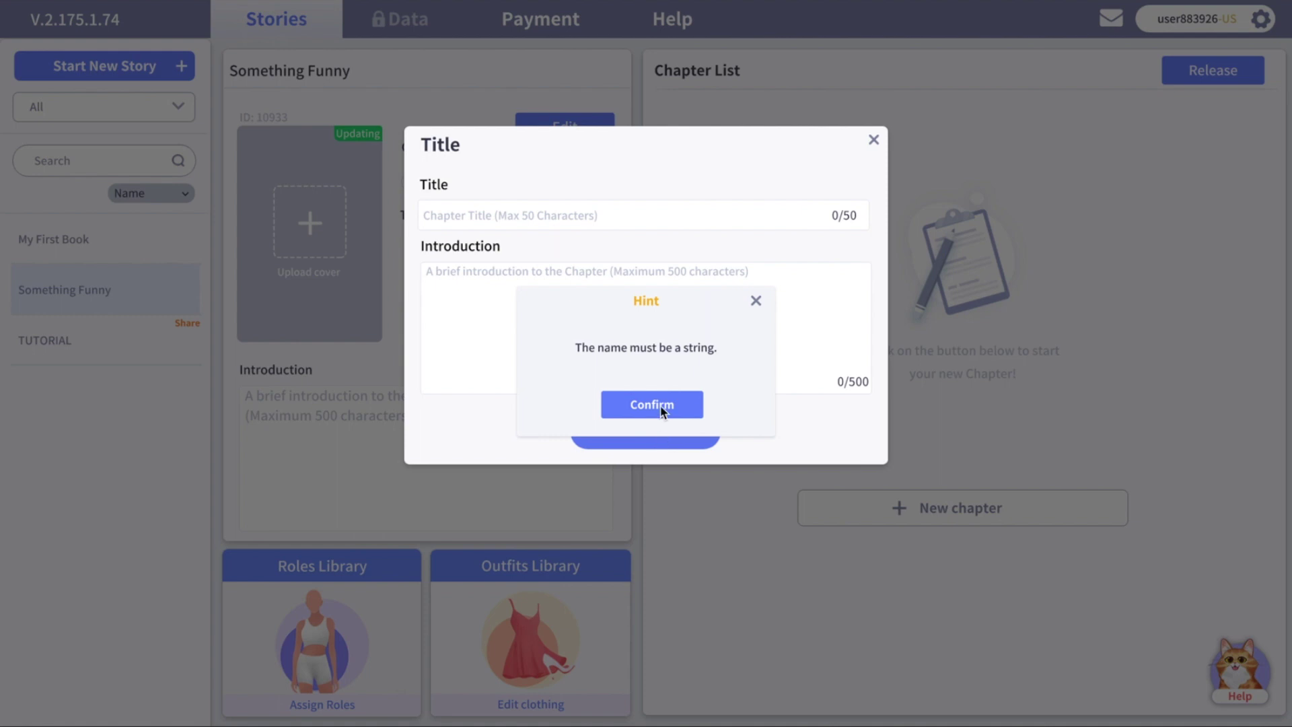
click(663, 411)
text(1)
click(510, 330)
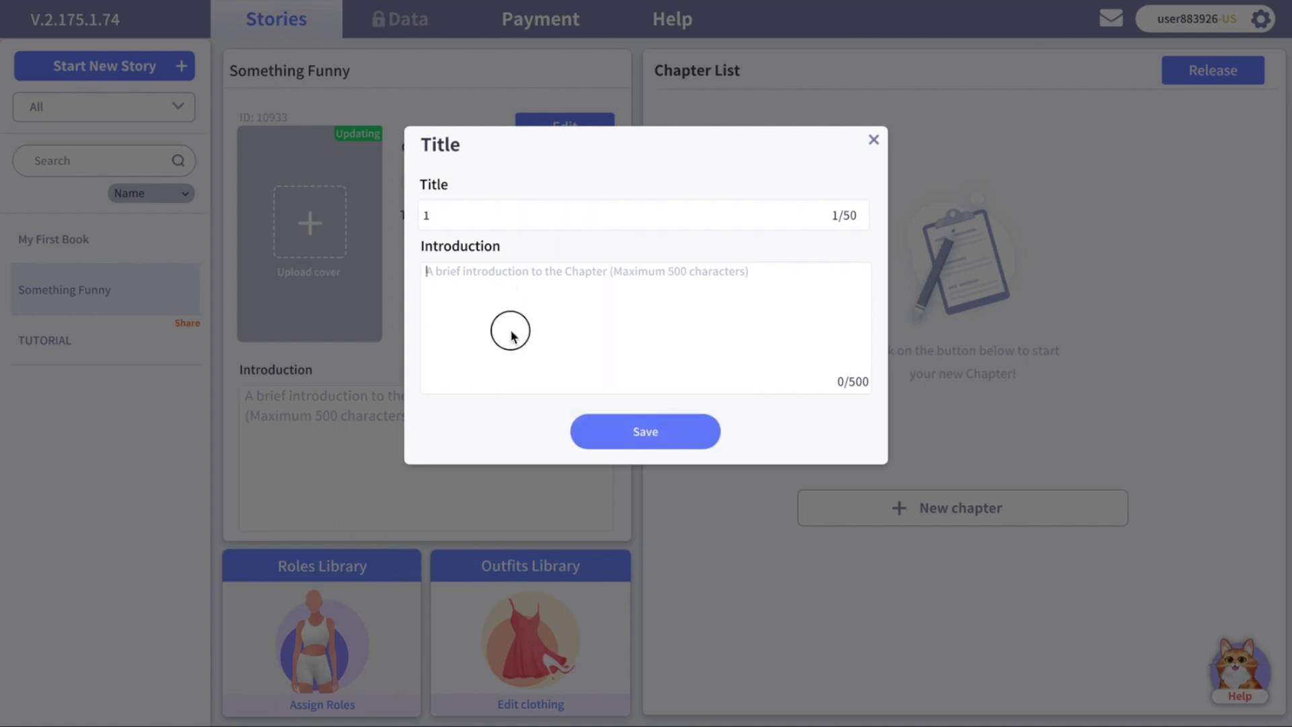
text(1)
click(624, 427)
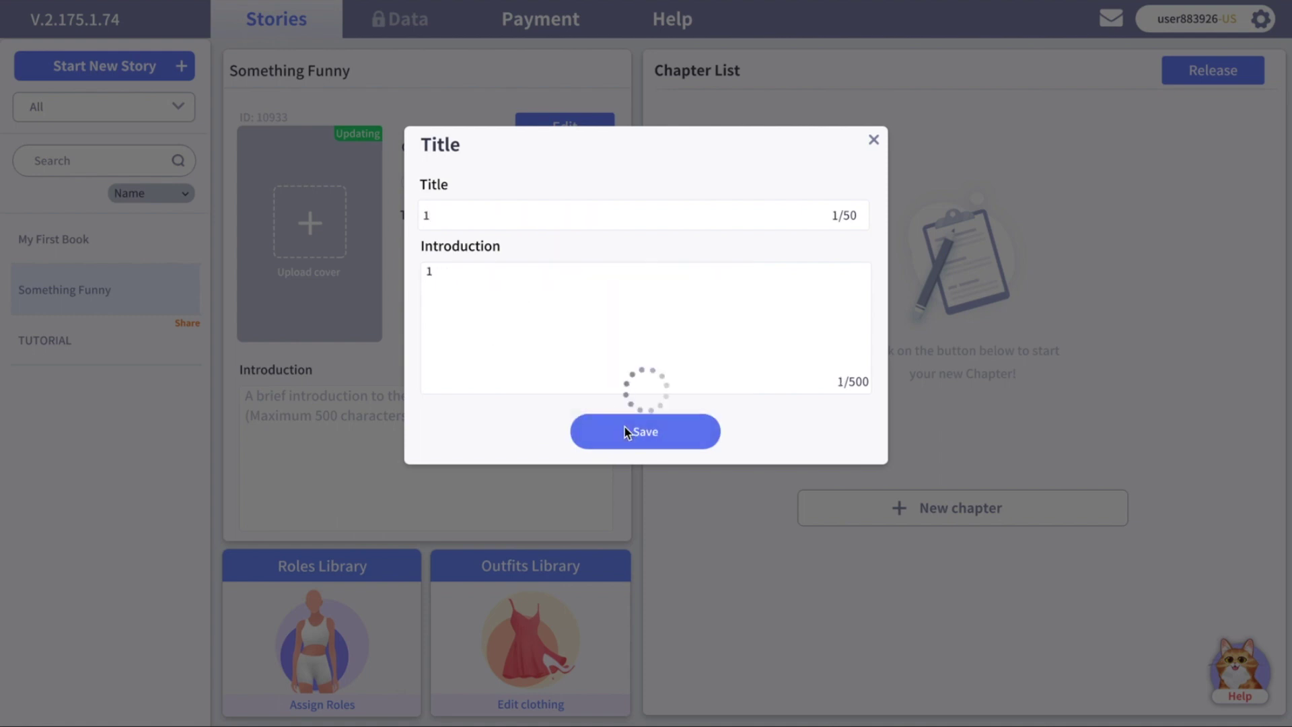
Step: Change chapter 1's introduction to 4537 in Chapter information and save it
click(1268, 174)
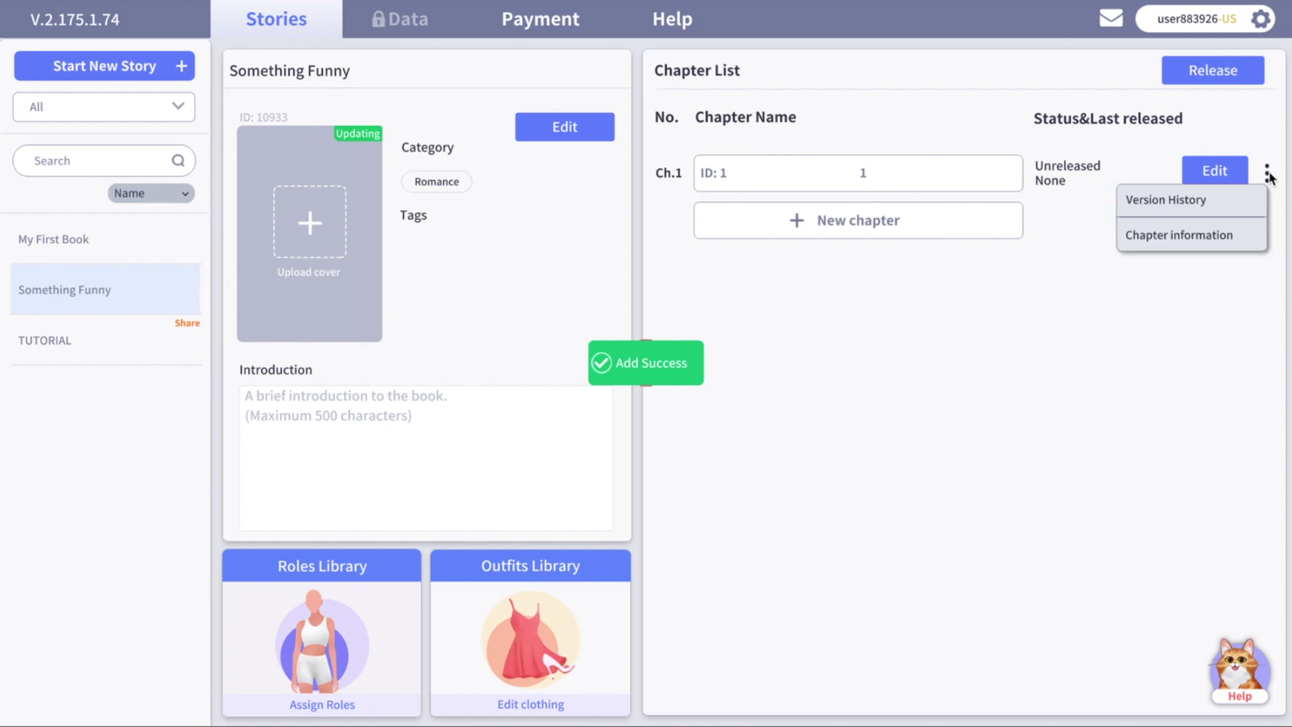
click(1204, 238)
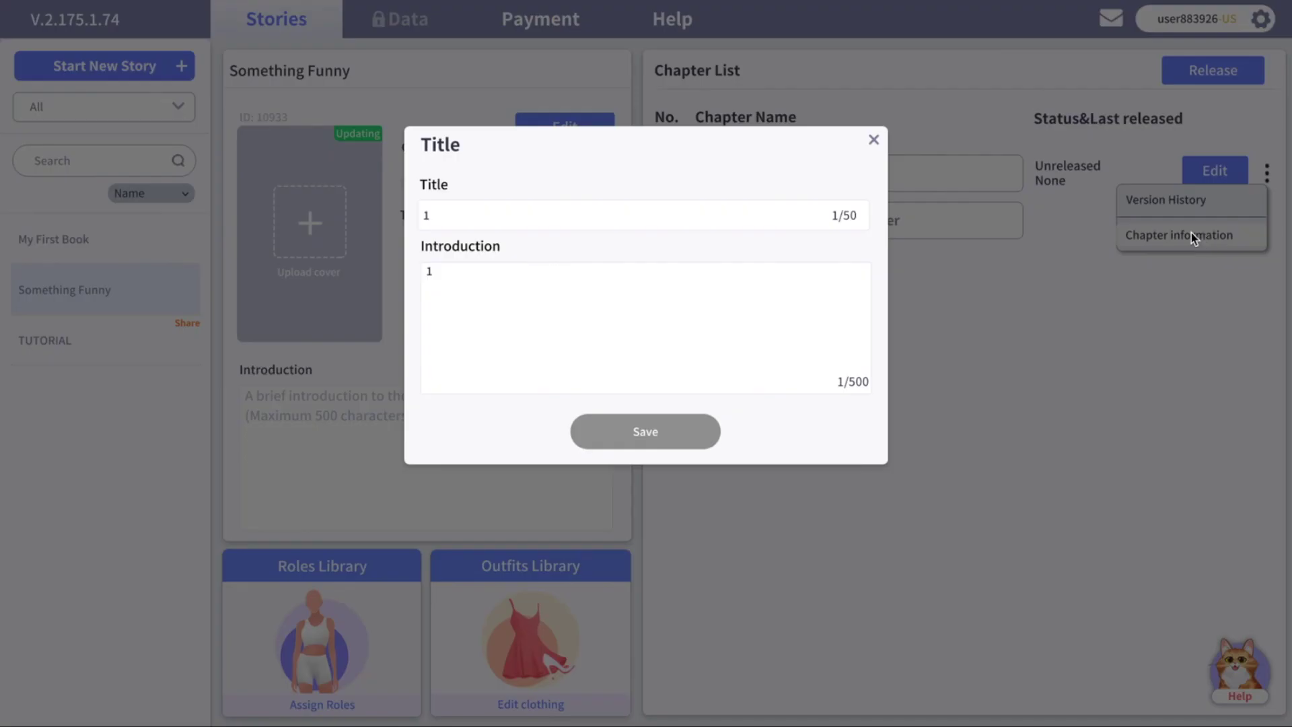
text(test)
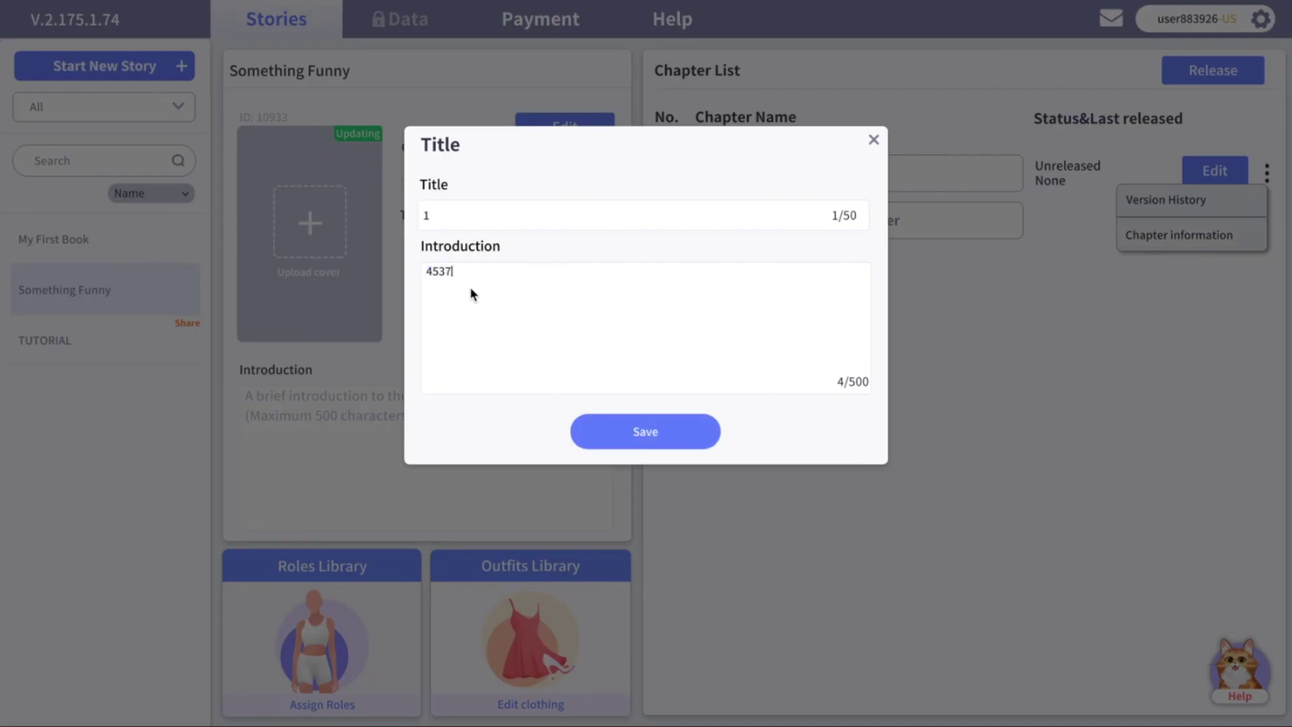
click(678, 431)
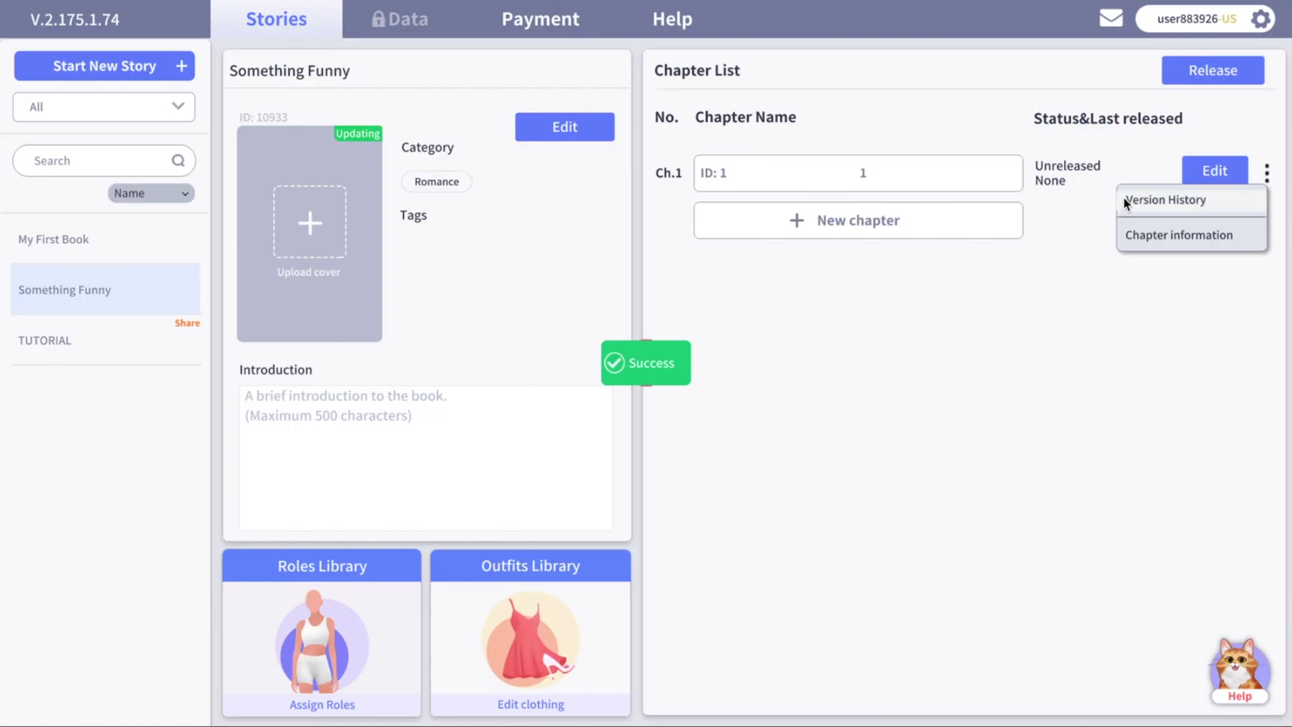
Step: Check that chapter 1's version history is empty, then close the options list
click(1214, 205)
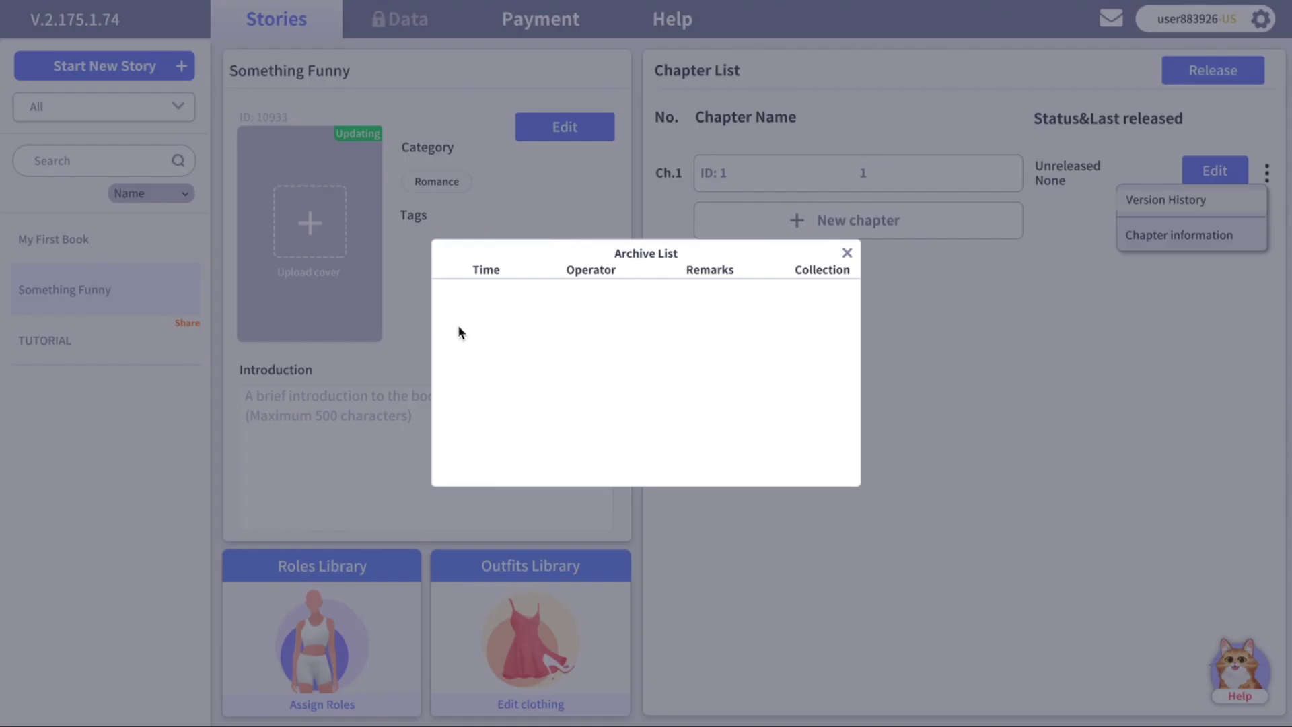
click(847, 253)
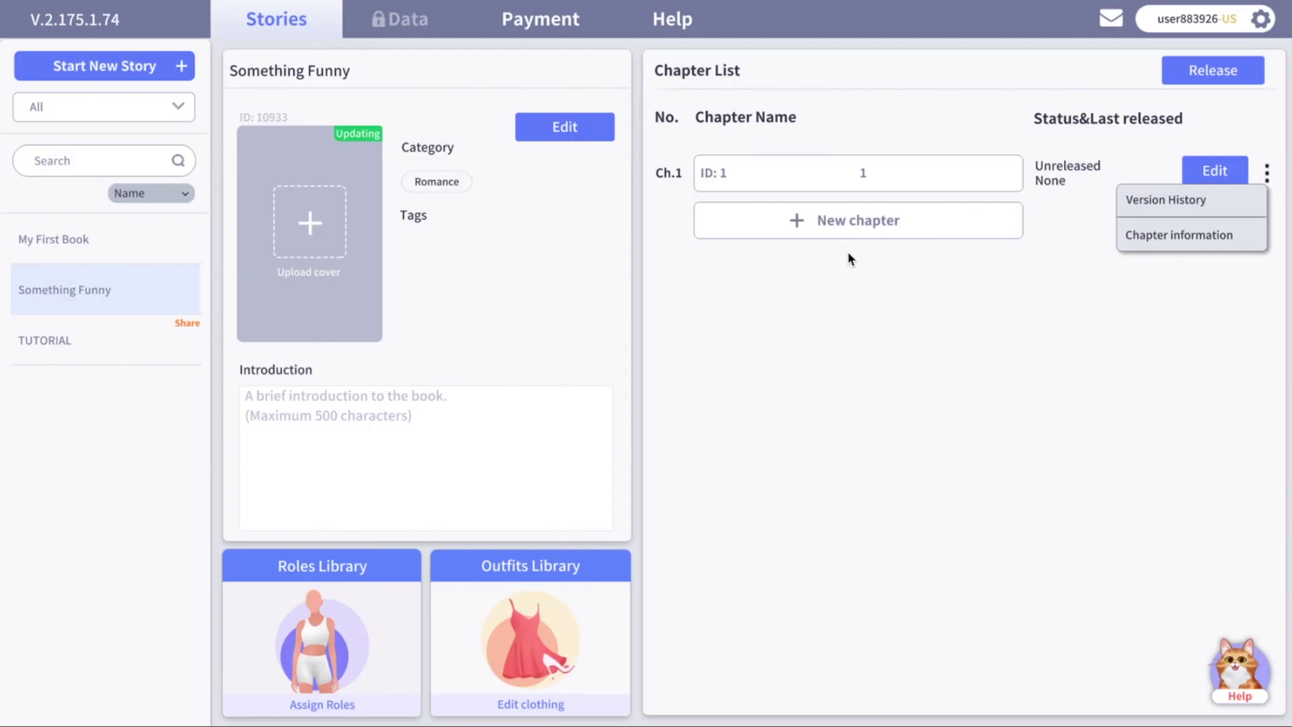
click(964, 278)
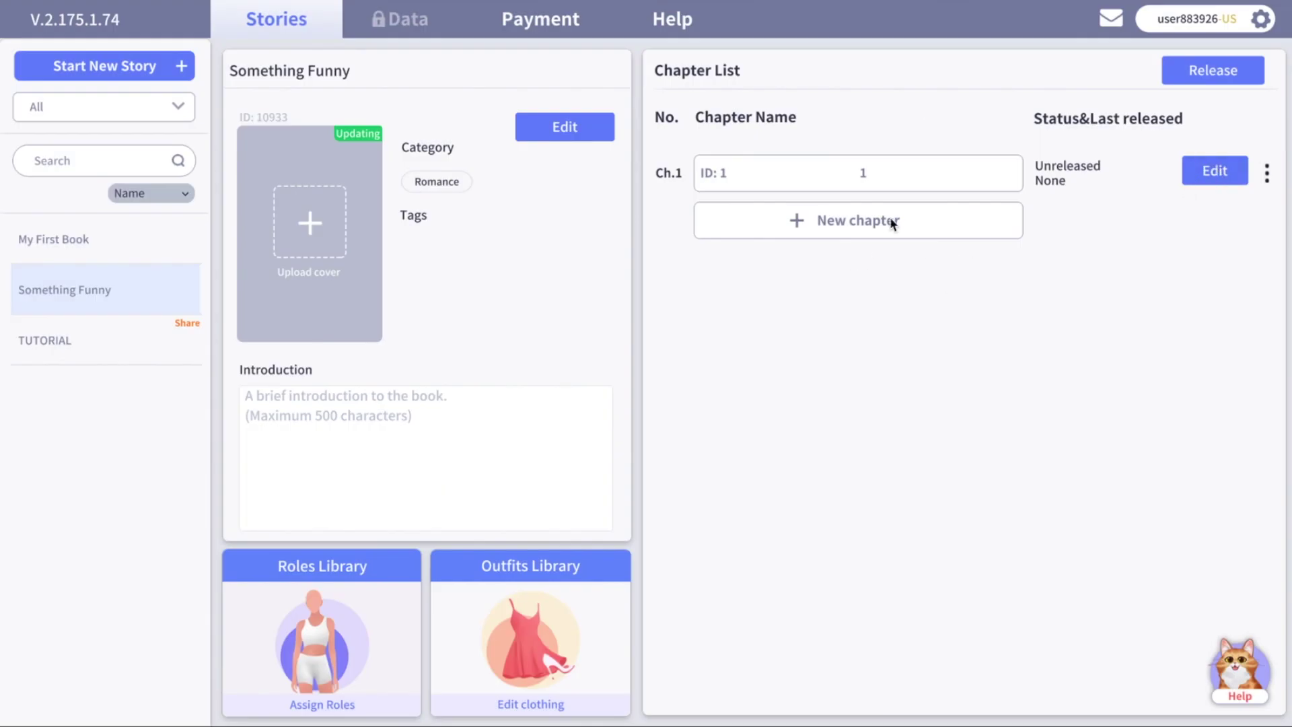
Step: Open the Ch.1 script editor, then browse and close the emoji panel
click(856, 174)
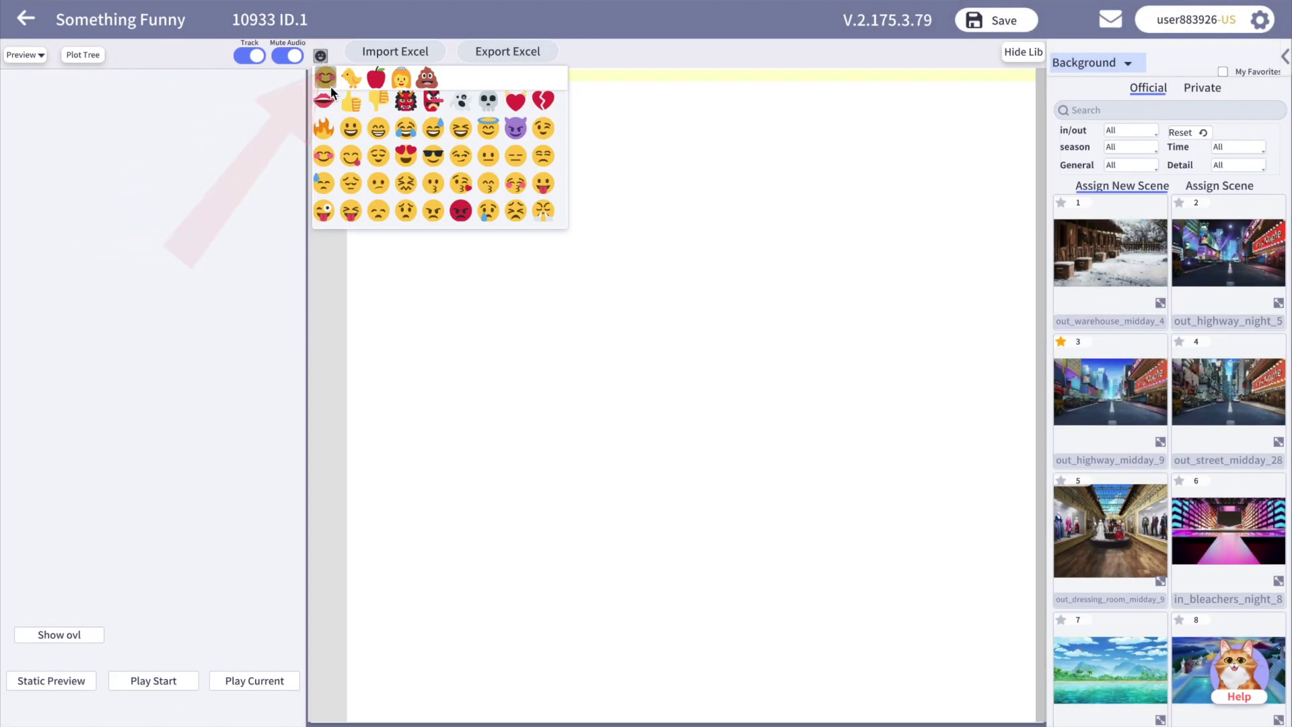
scroll(352, 154, down, 3)
scroll(353, 155, up, 3)
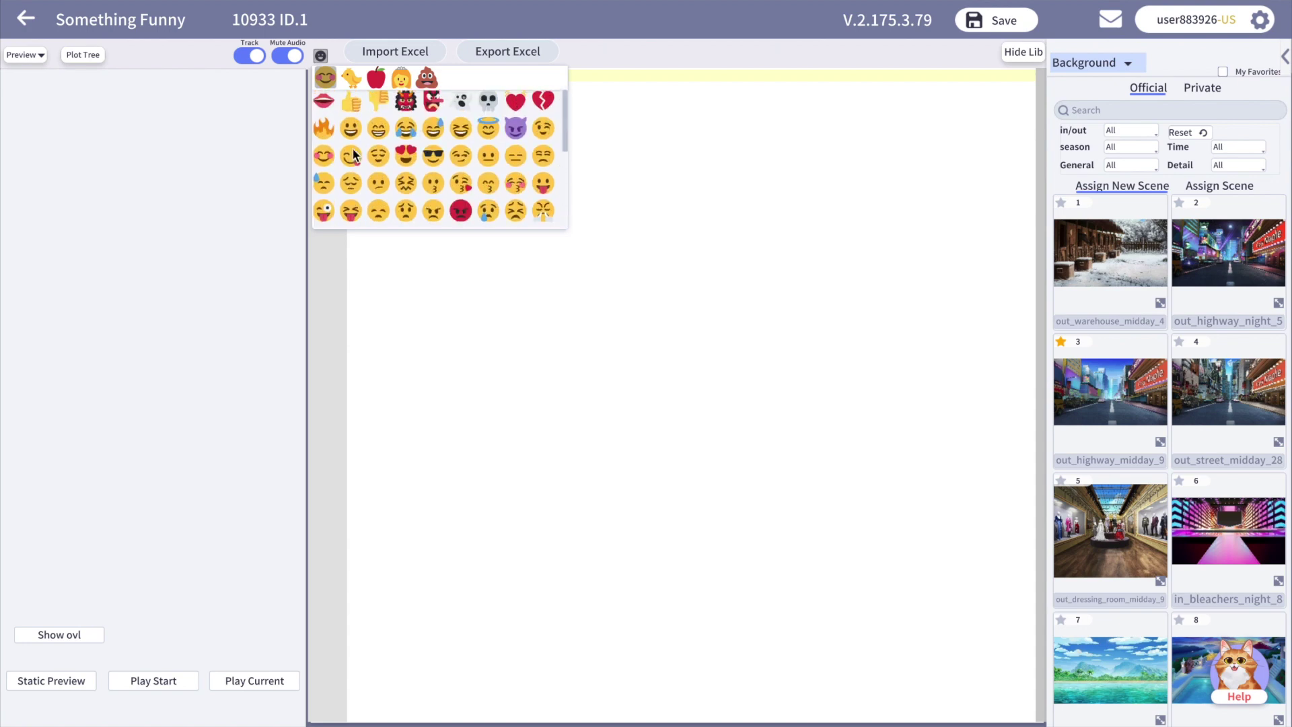
scroll(352, 155, down, 10)
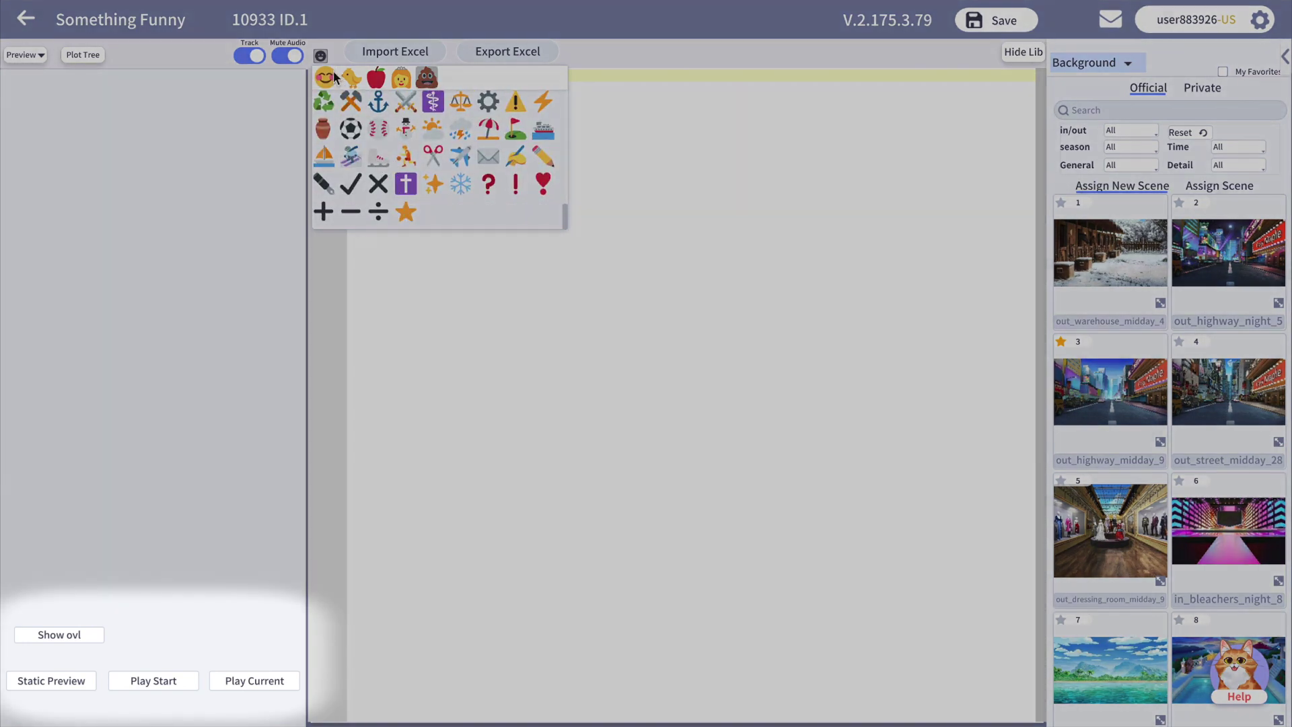
click(321, 57)
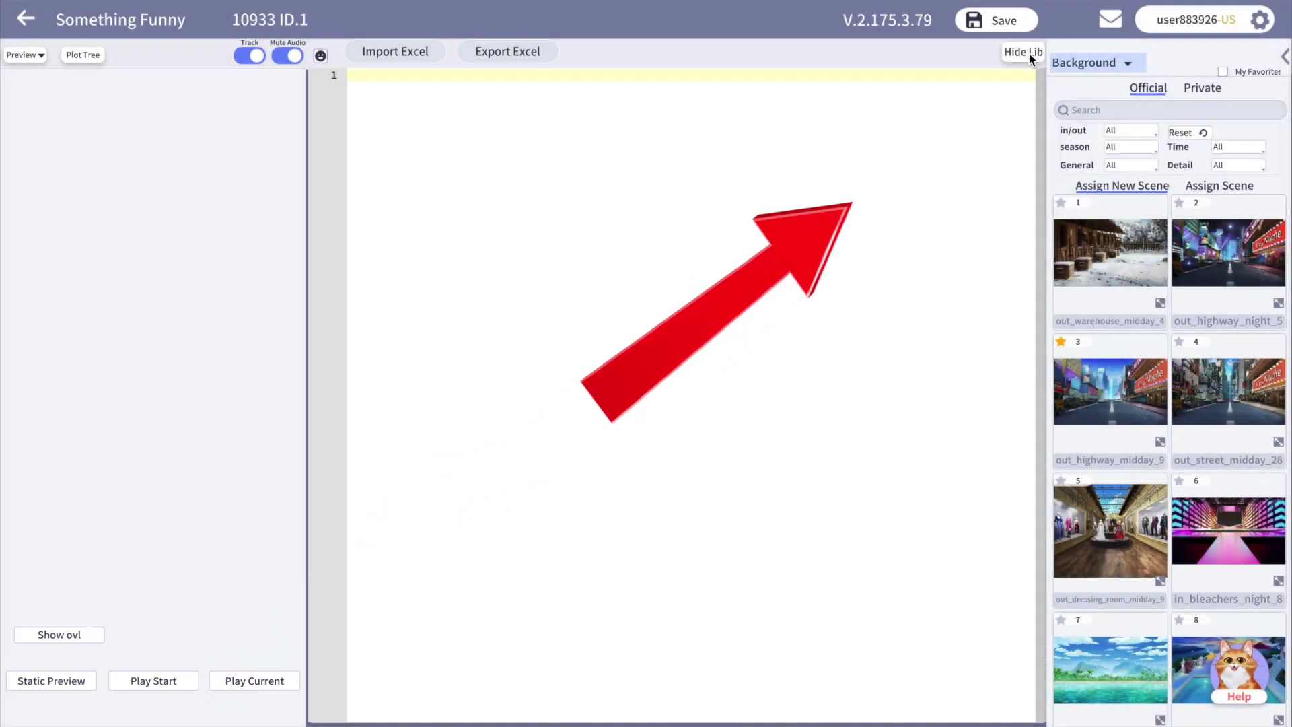
Step: Hide and reshow the asset library, then expand it across the script
click(1029, 54)
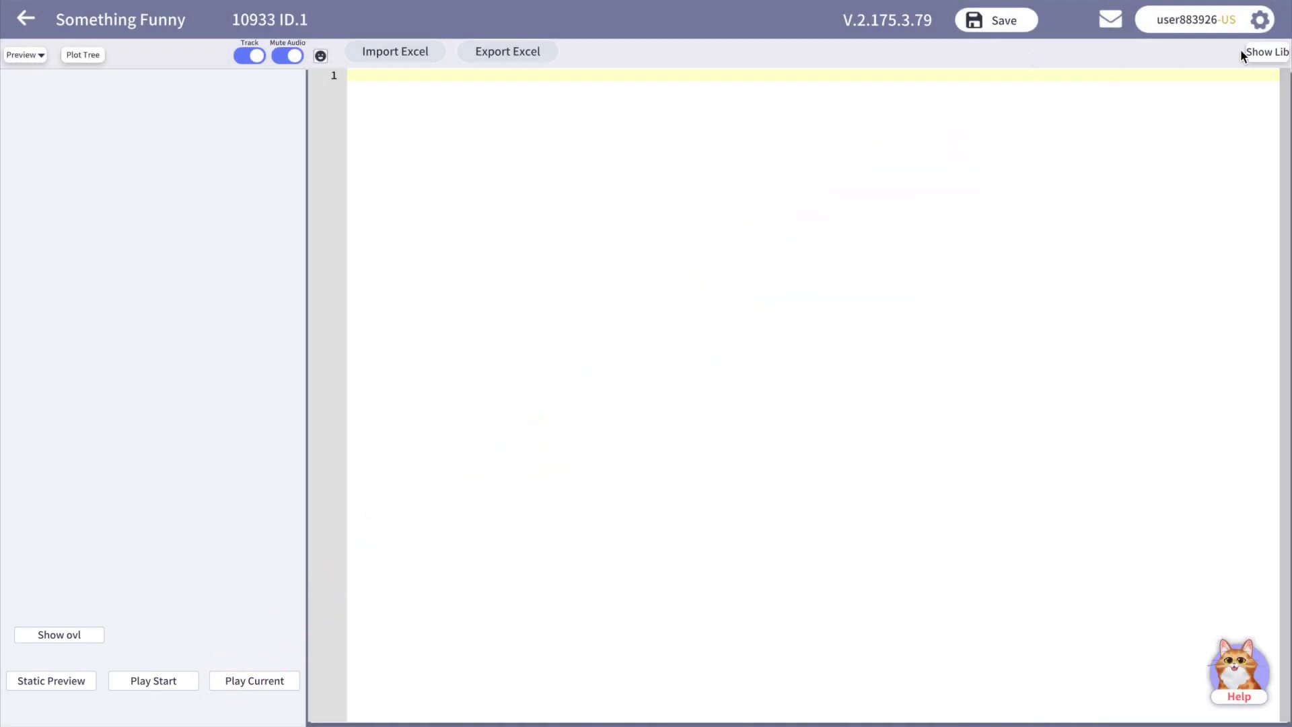
click(1266, 53)
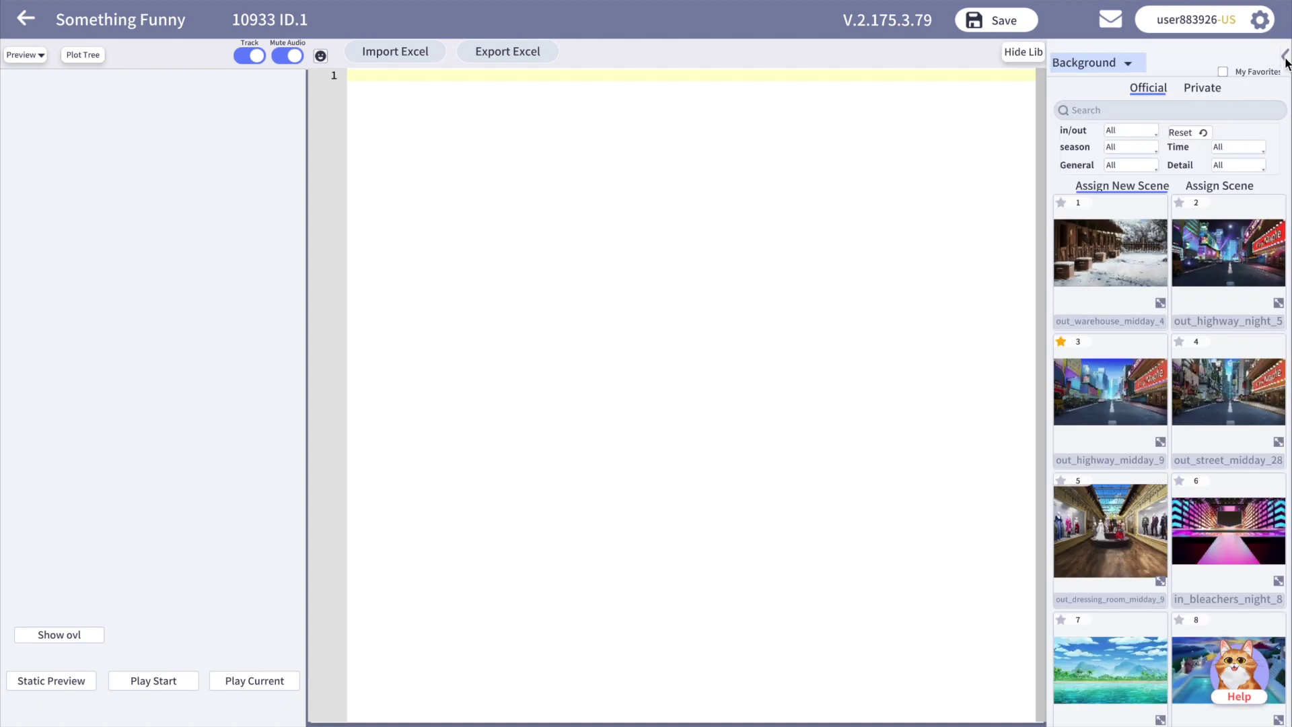
click(1286, 56)
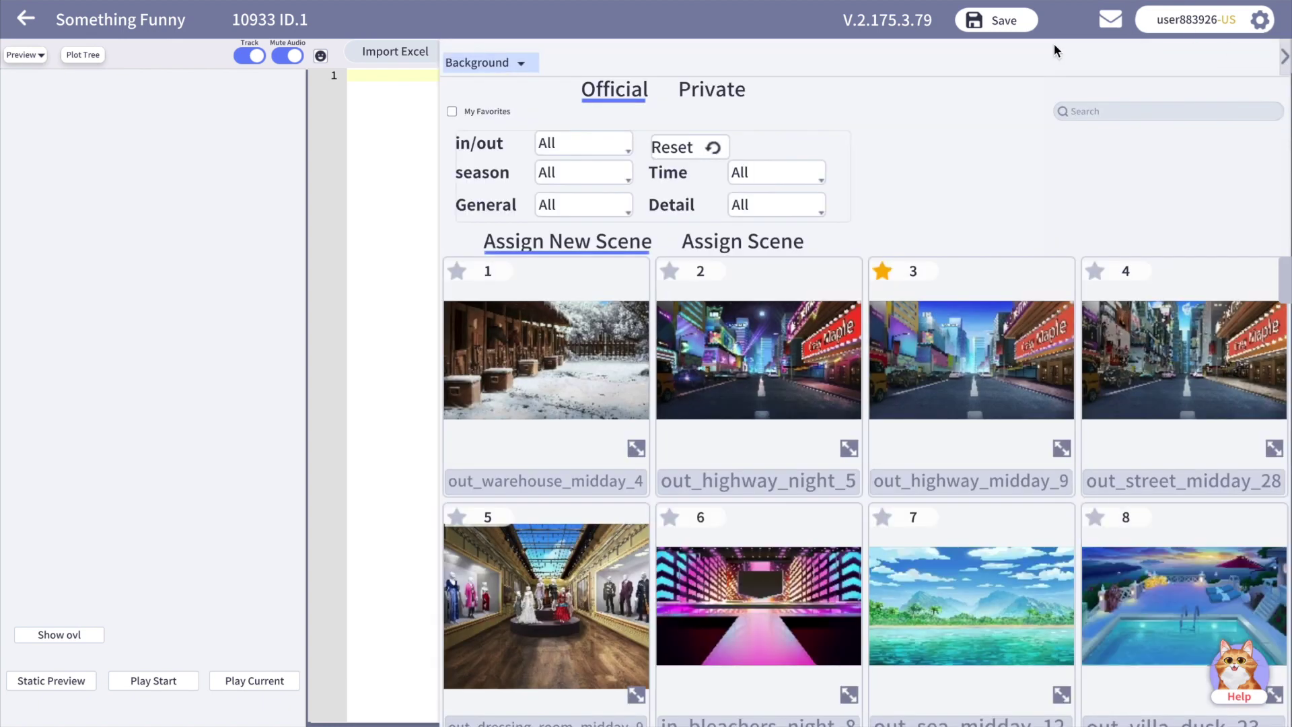
Step: Favourite background scene 7 and unfavourite scene 3
scroll(572, 443, down, 4)
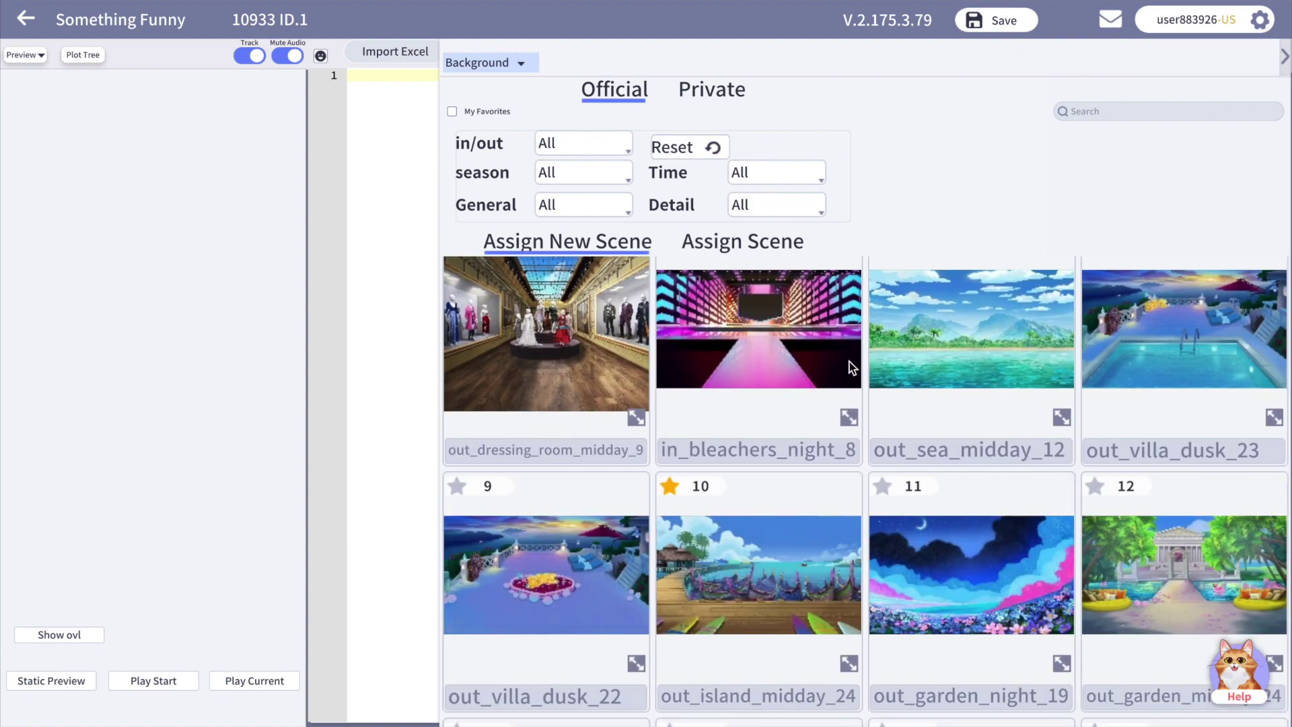
scroll(849, 361, up, 4)
click(883, 519)
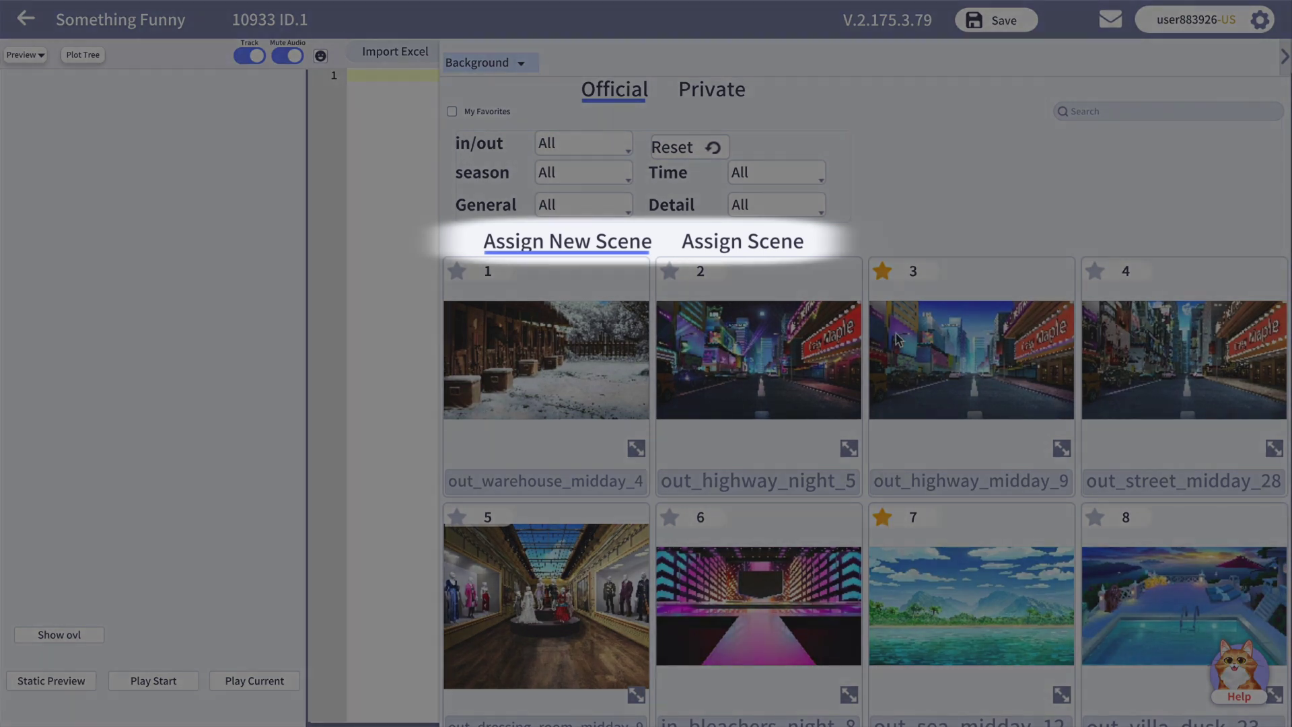
click(883, 271)
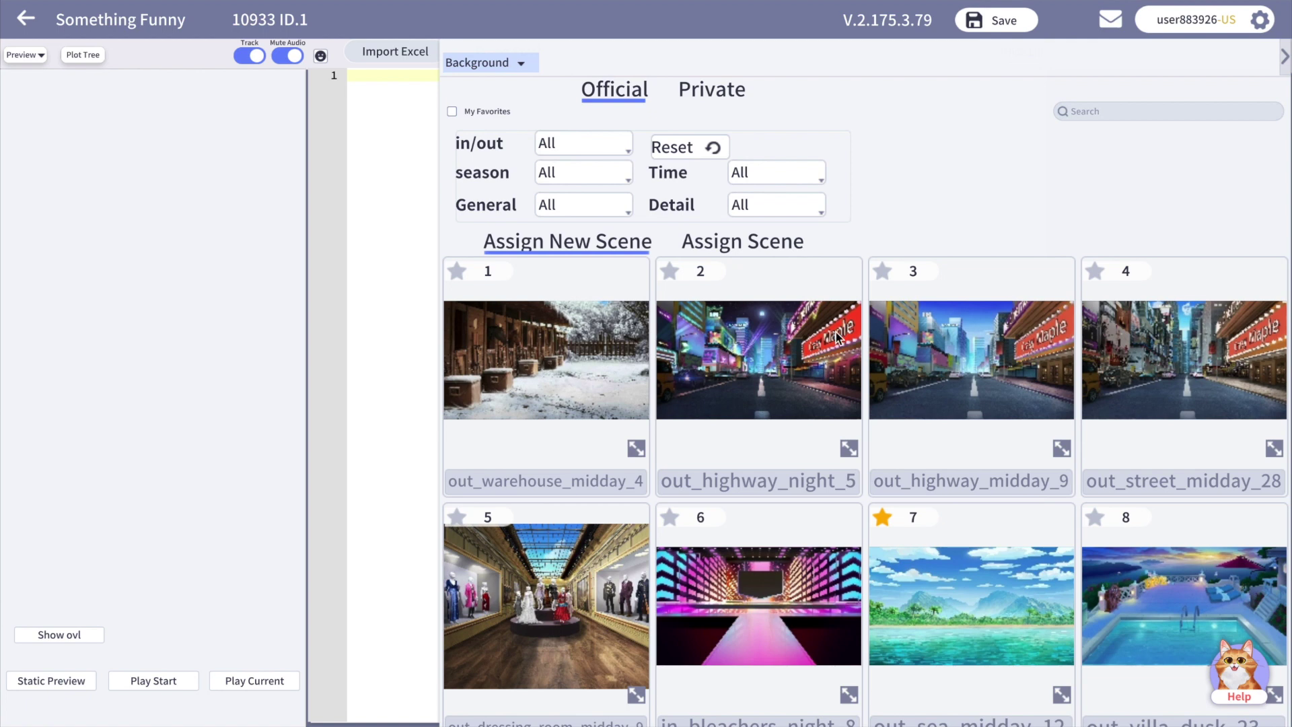
Step: Search the background library for 'kitch' and browse the results
click(1113, 111)
text(ki)
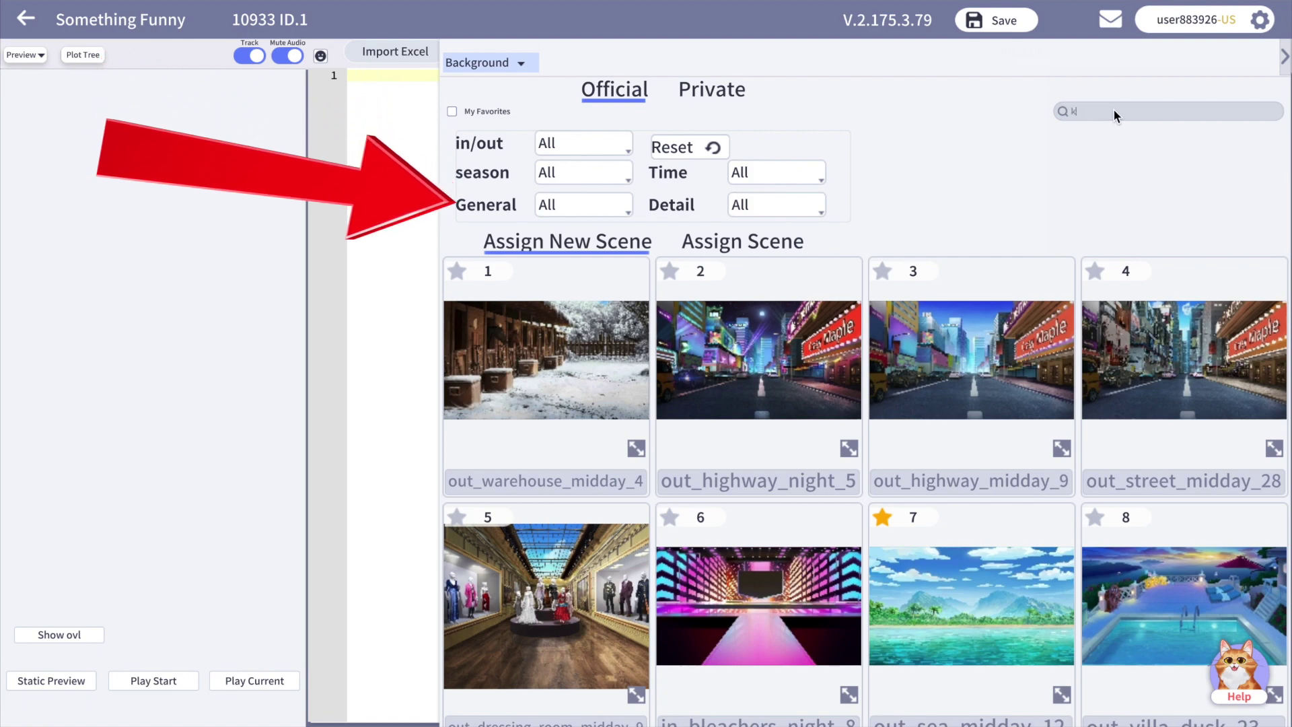
text(tch)
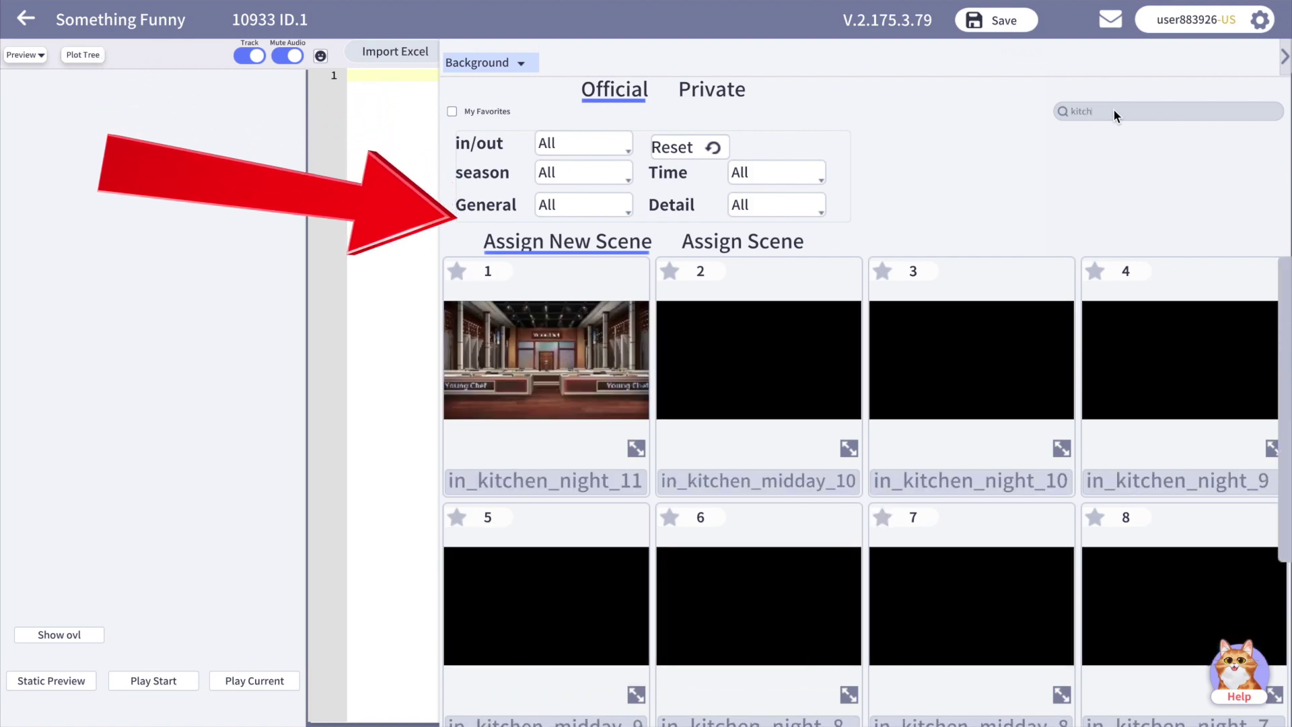
scroll(966, 357, down, 3)
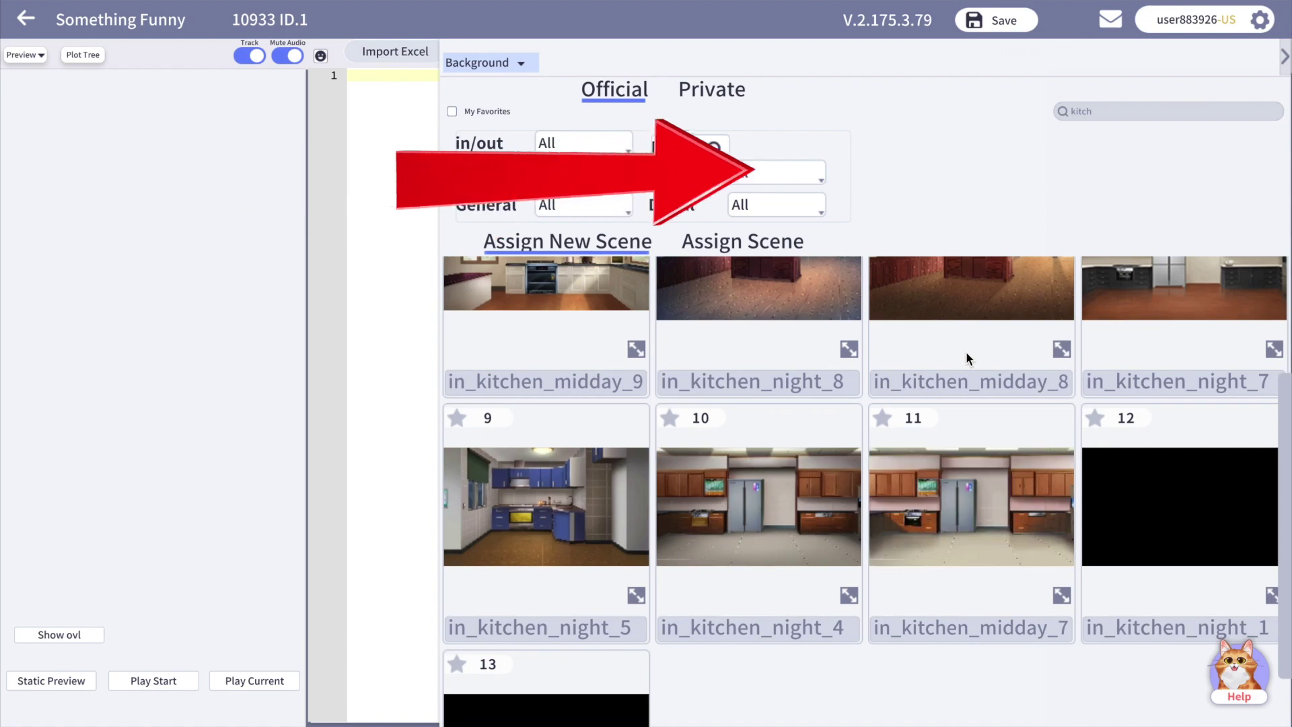
Step: Browse the Assign Scene lobby backgrounds, then show the Private background collection
click(725, 240)
scroll(894, 296, down, 5)
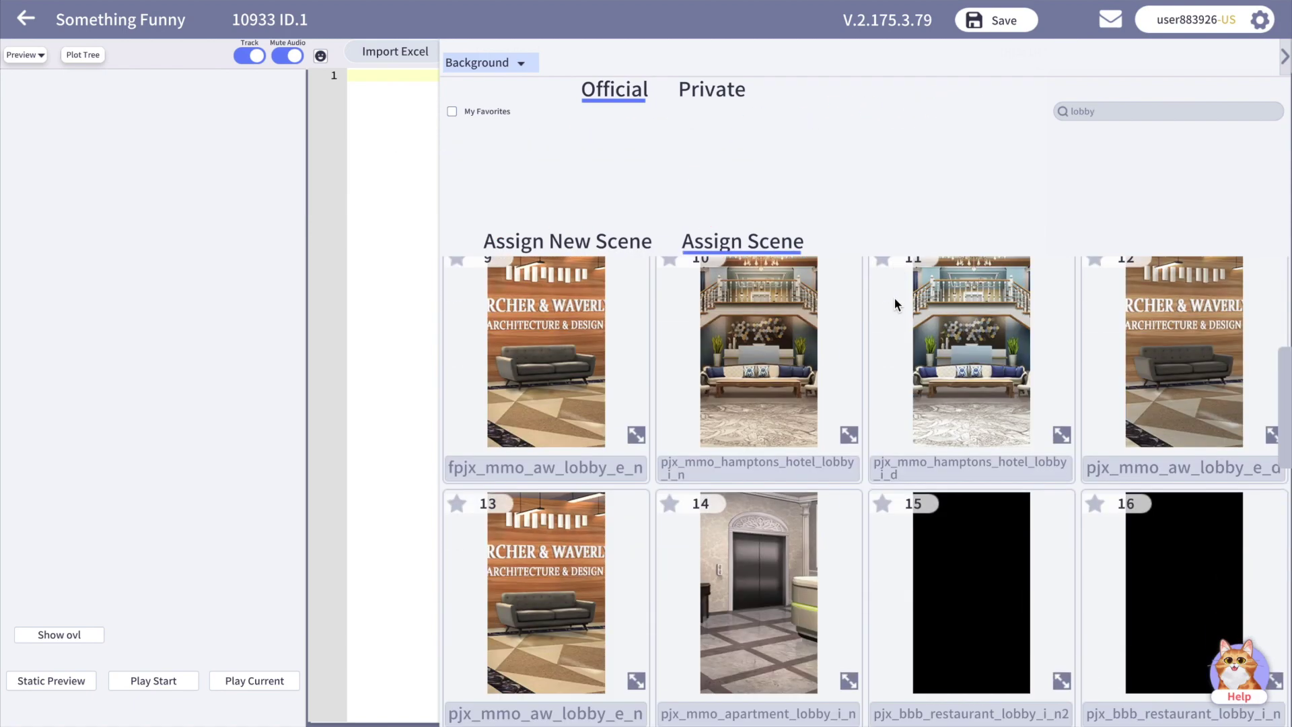
scroll(893, 304, down, 6)
click(1104, 111)
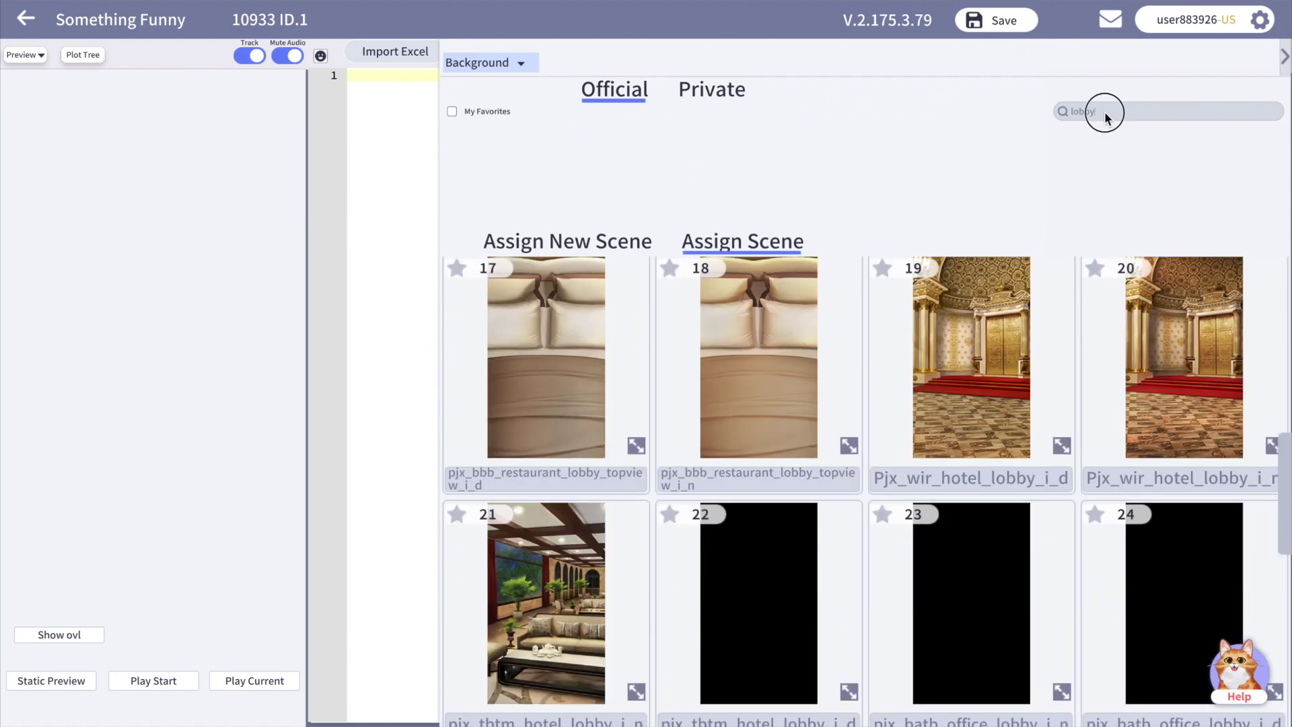
click(706, 90)
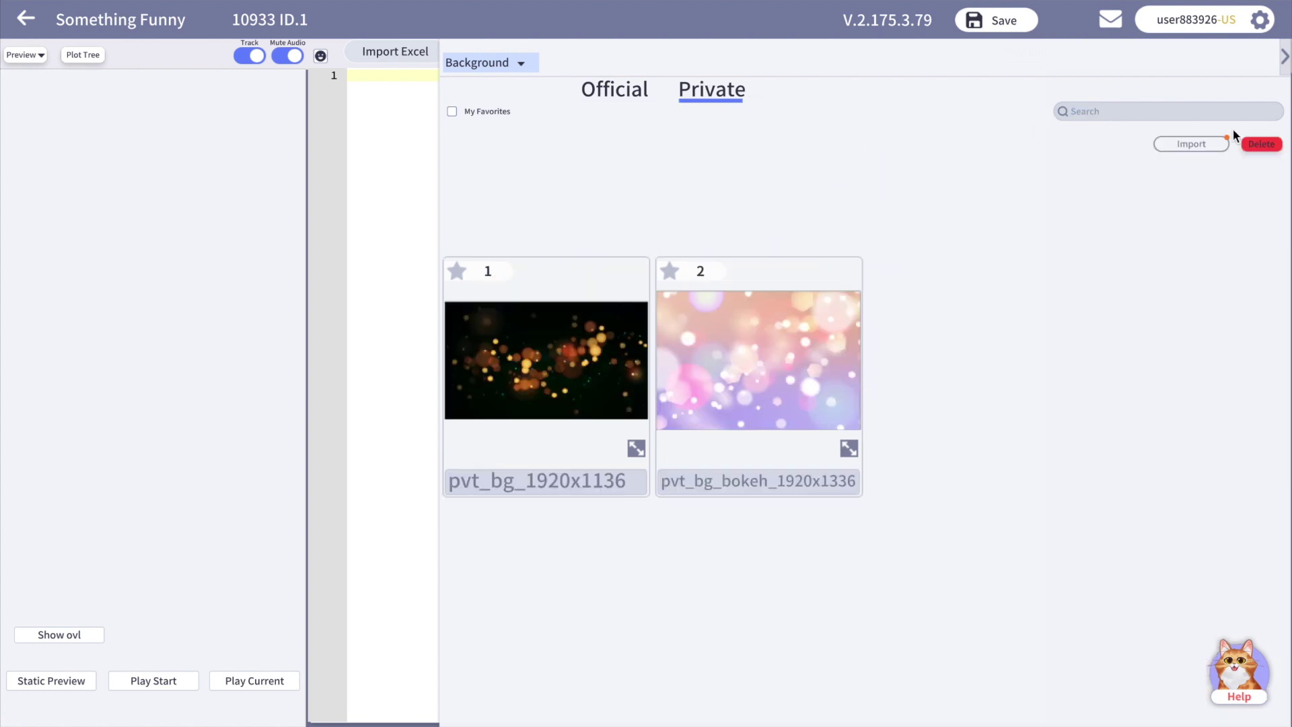
Step: Upload the kitchen, city park road and balcony day background PNGs for review
click(1186, 144)
click(984, 178)
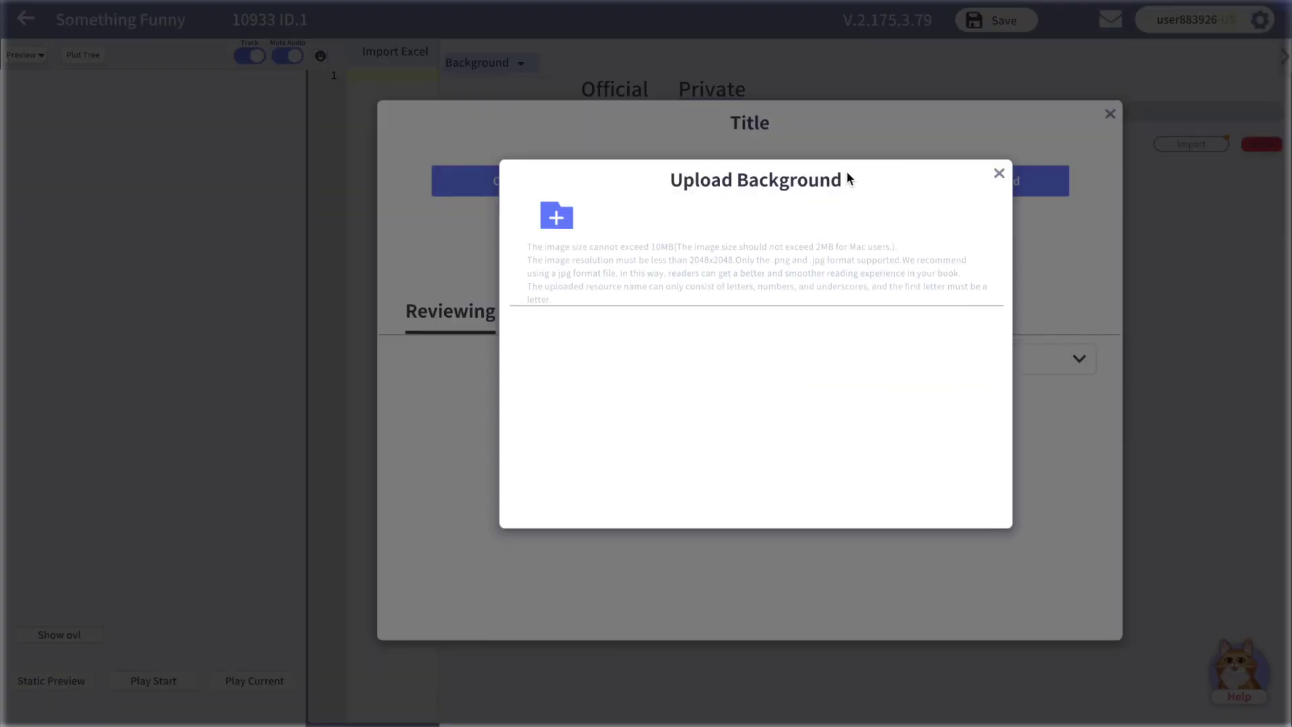
click(560, 217)
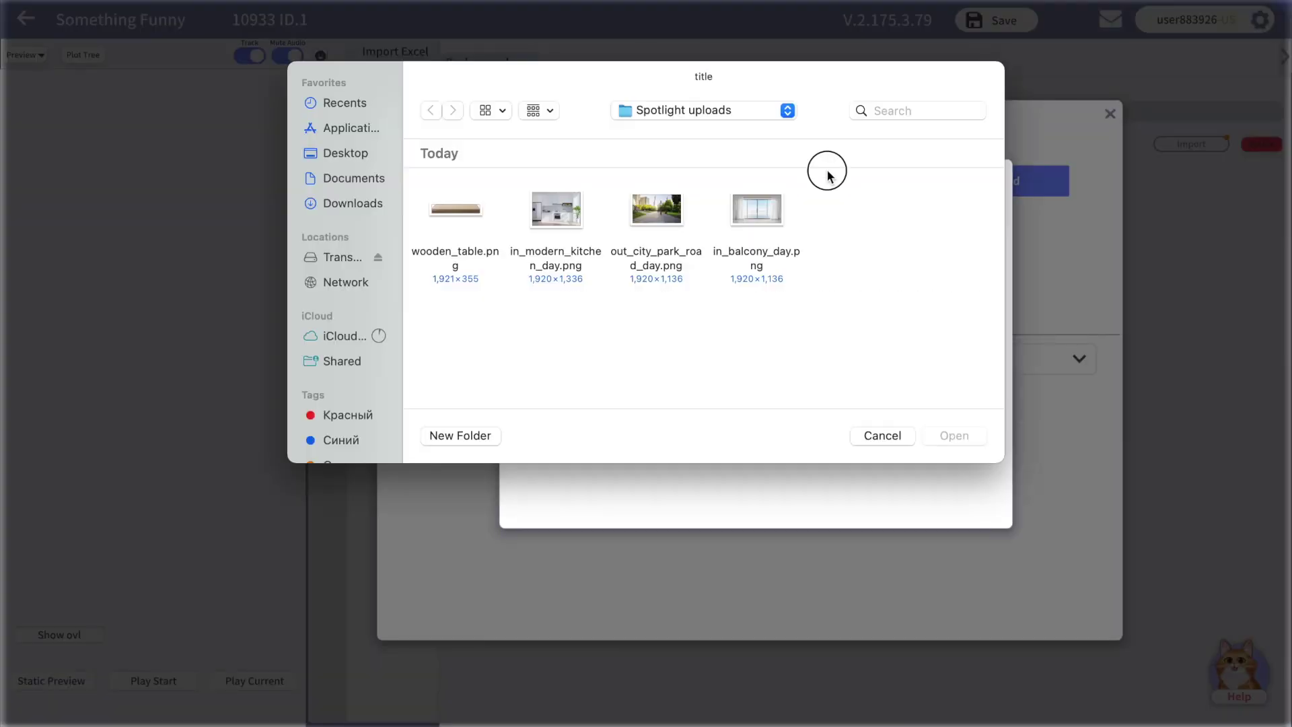
drag(828, 167, 537, 265)
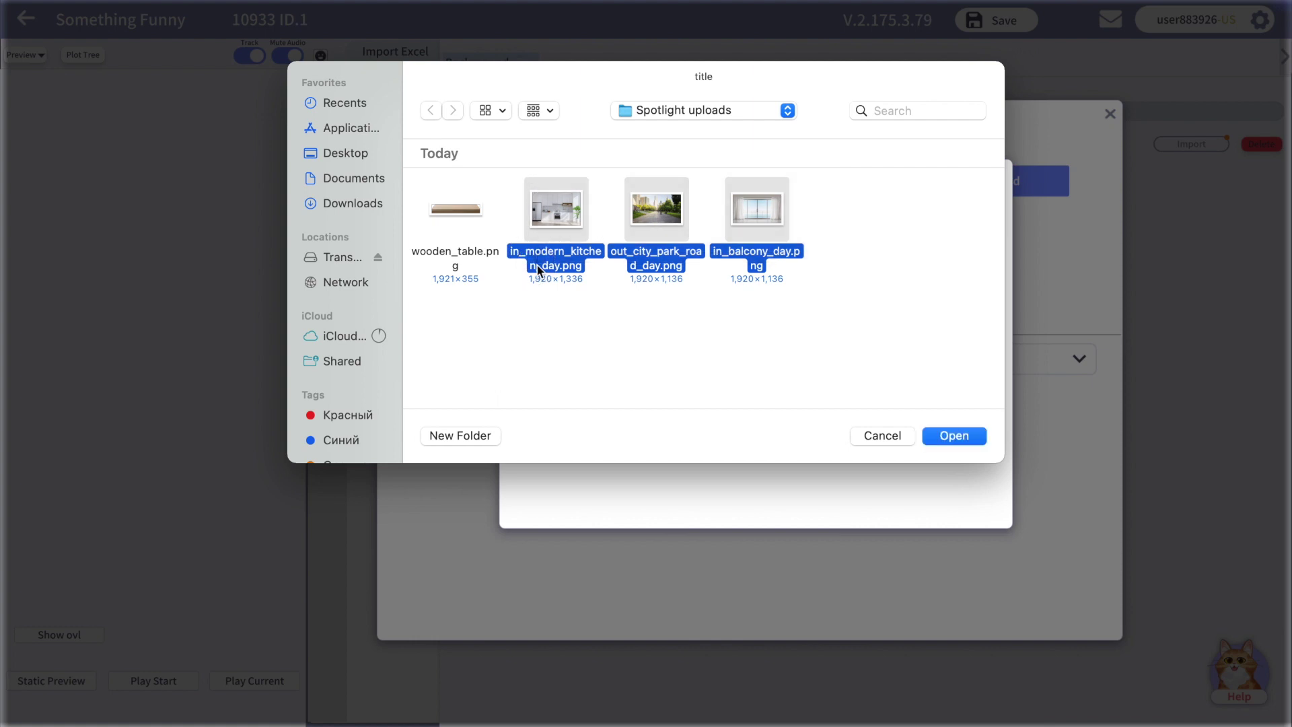
click(951, 436)
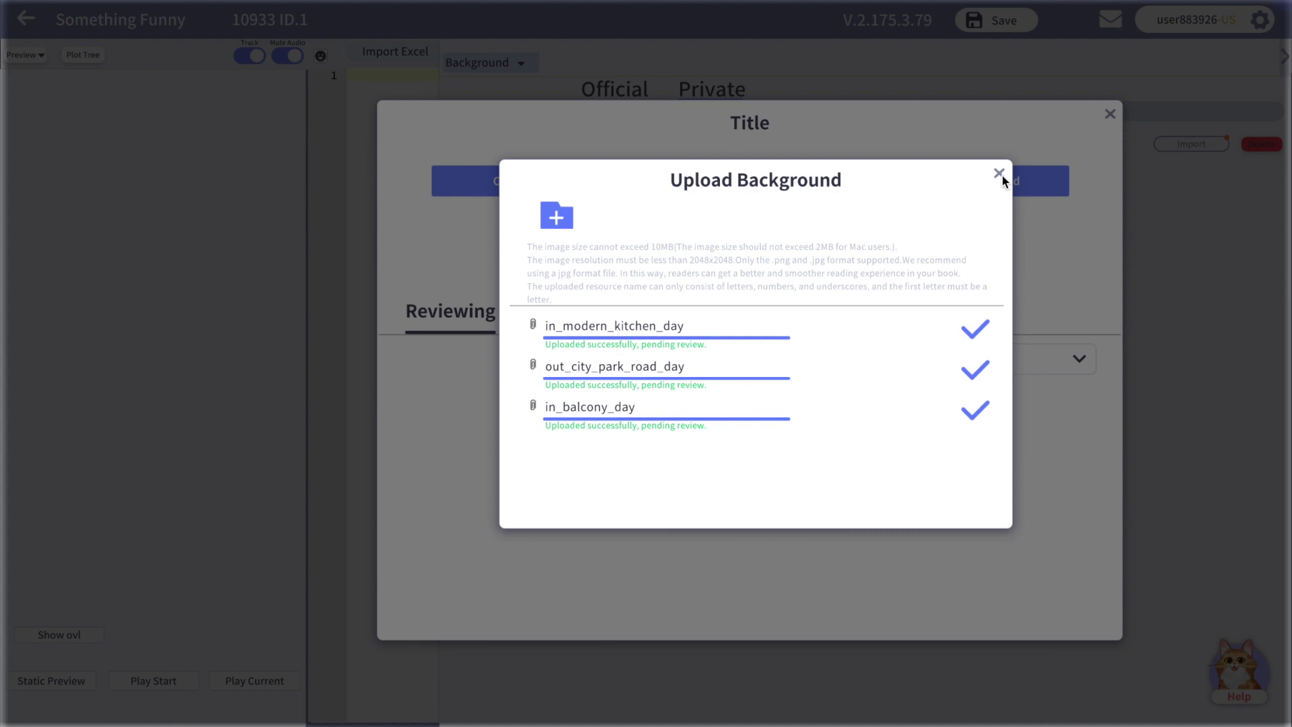
click(999, 173)
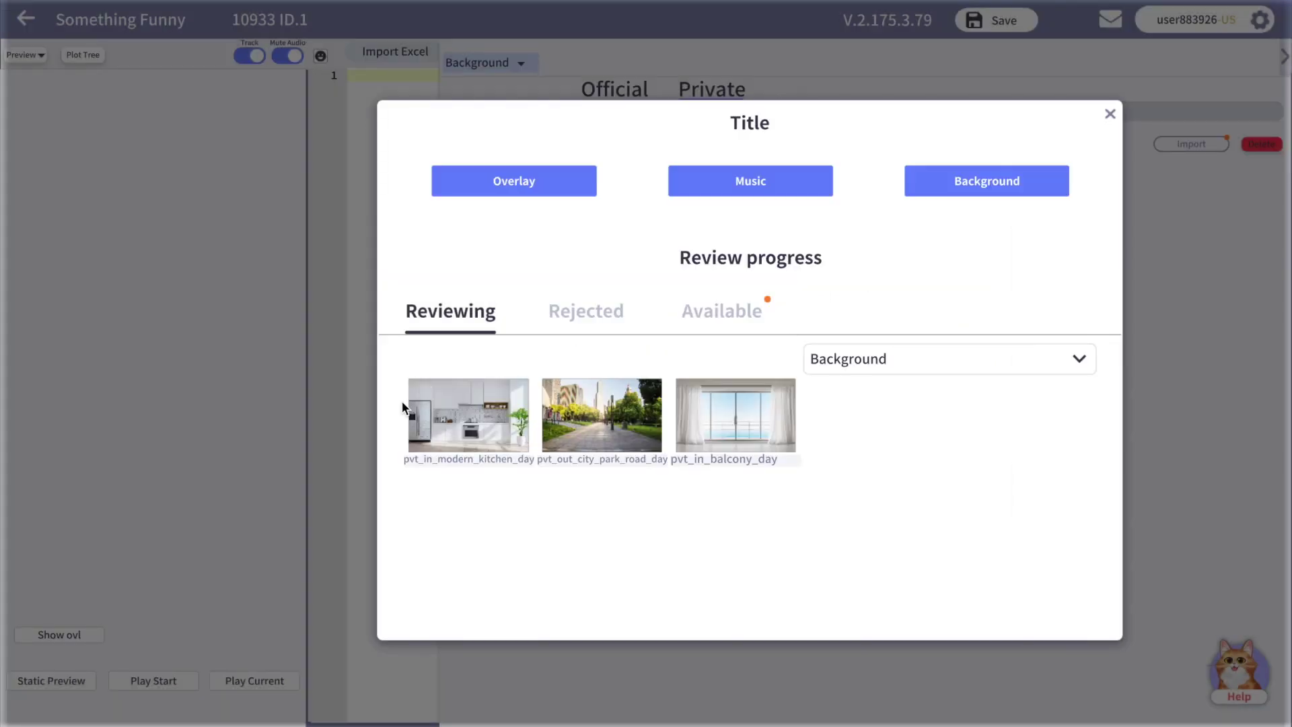
Step: Upload wooden_table.png as an overlay prop for review
click(541, 183)
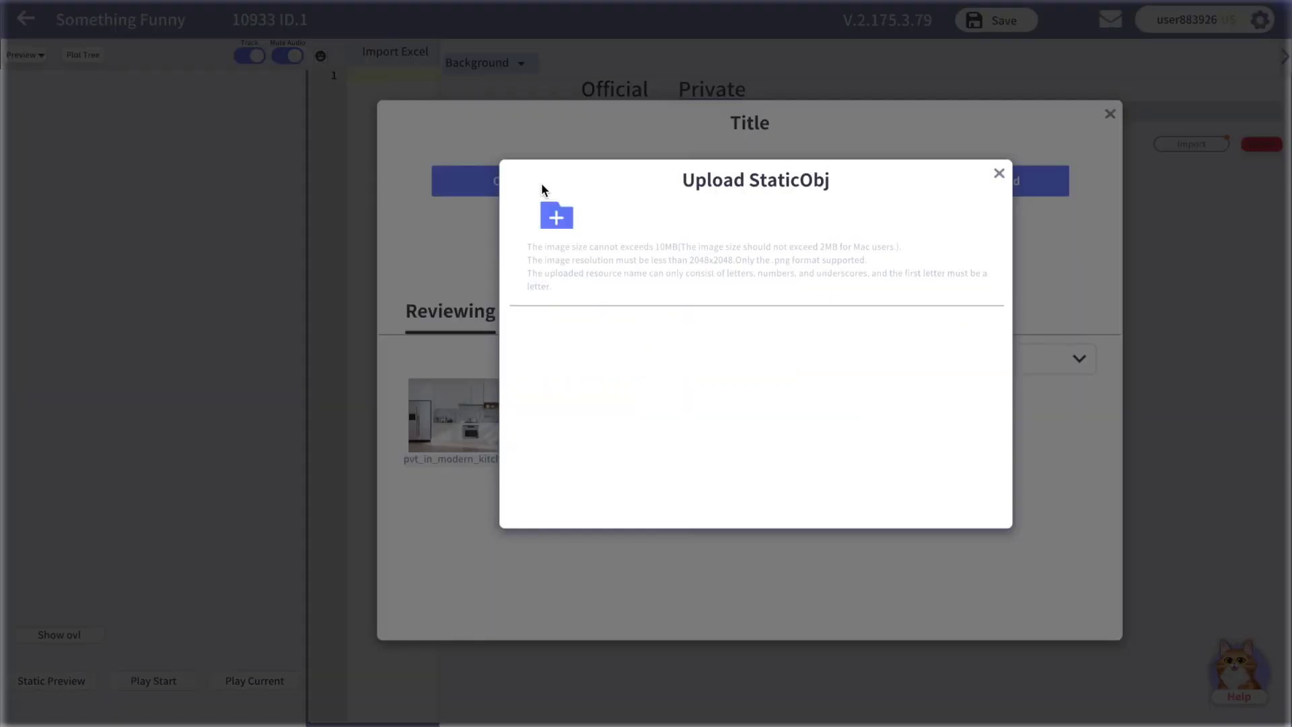
click(557, 220)
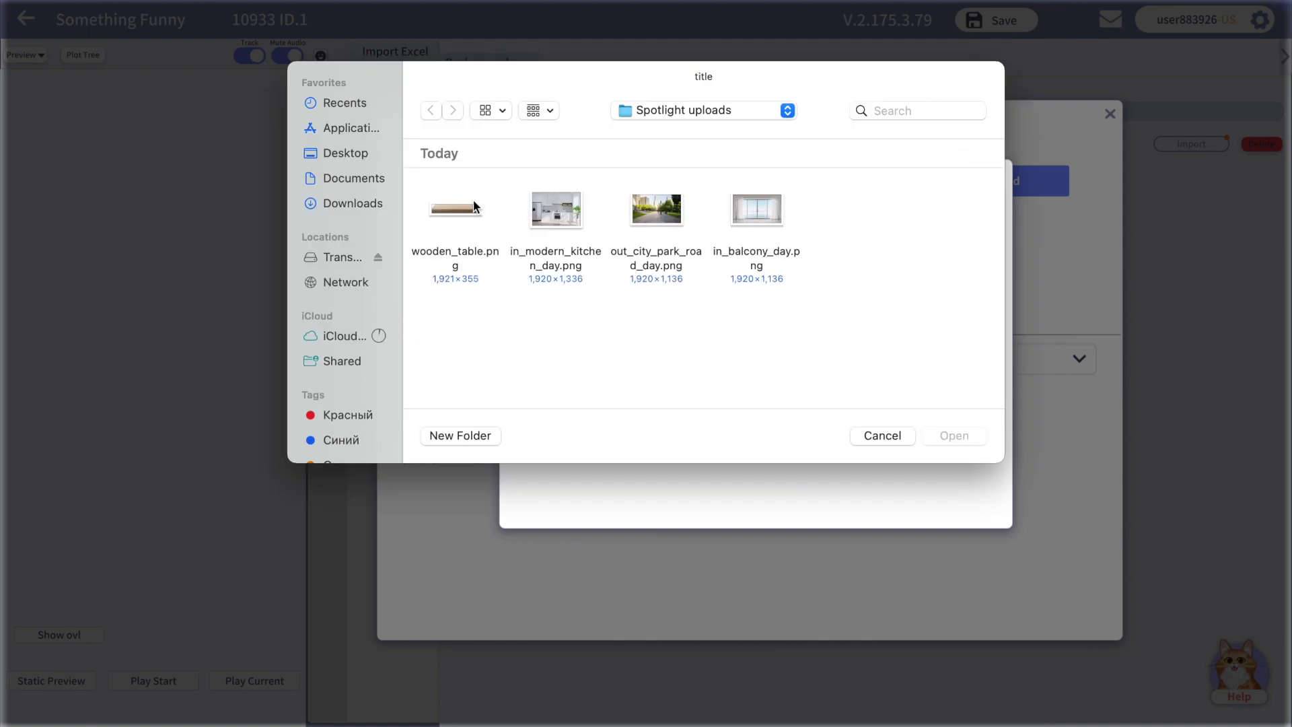
click(456, 208)
click(944, 436)
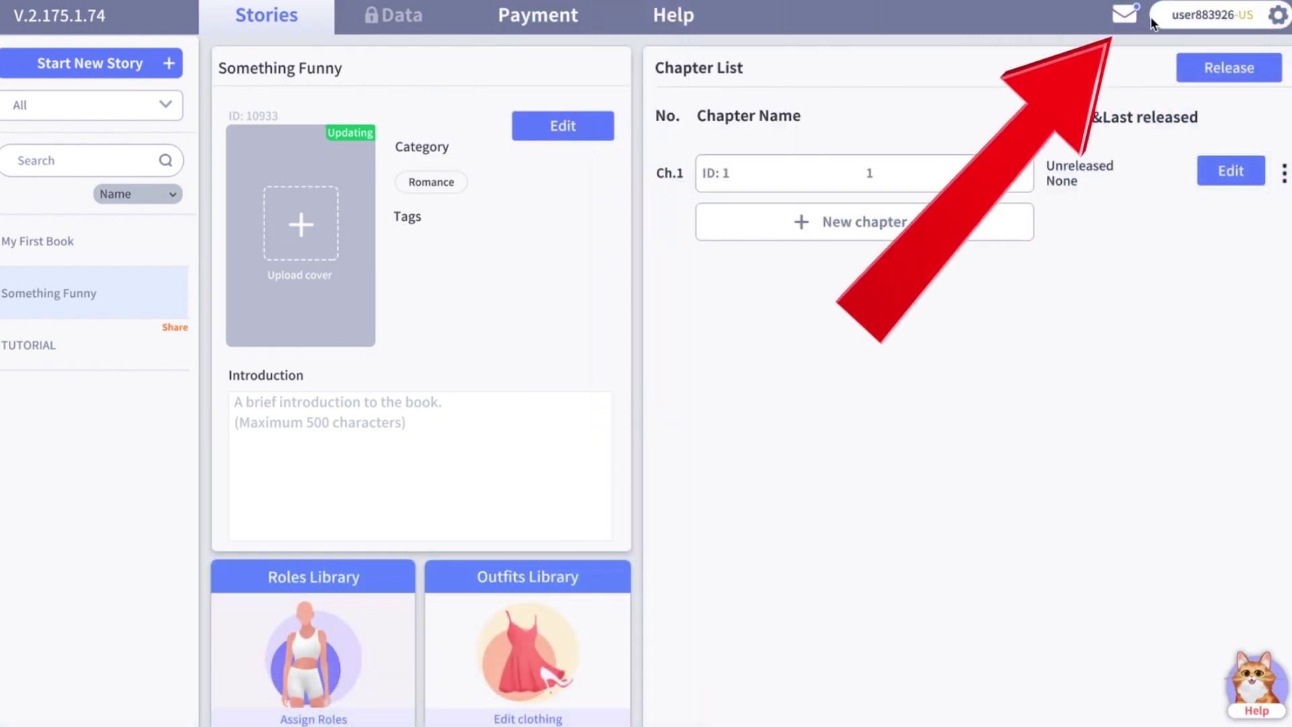
Step: Mark all approval messages as read and reopen chapter 1's script editor
click(1124, 16)
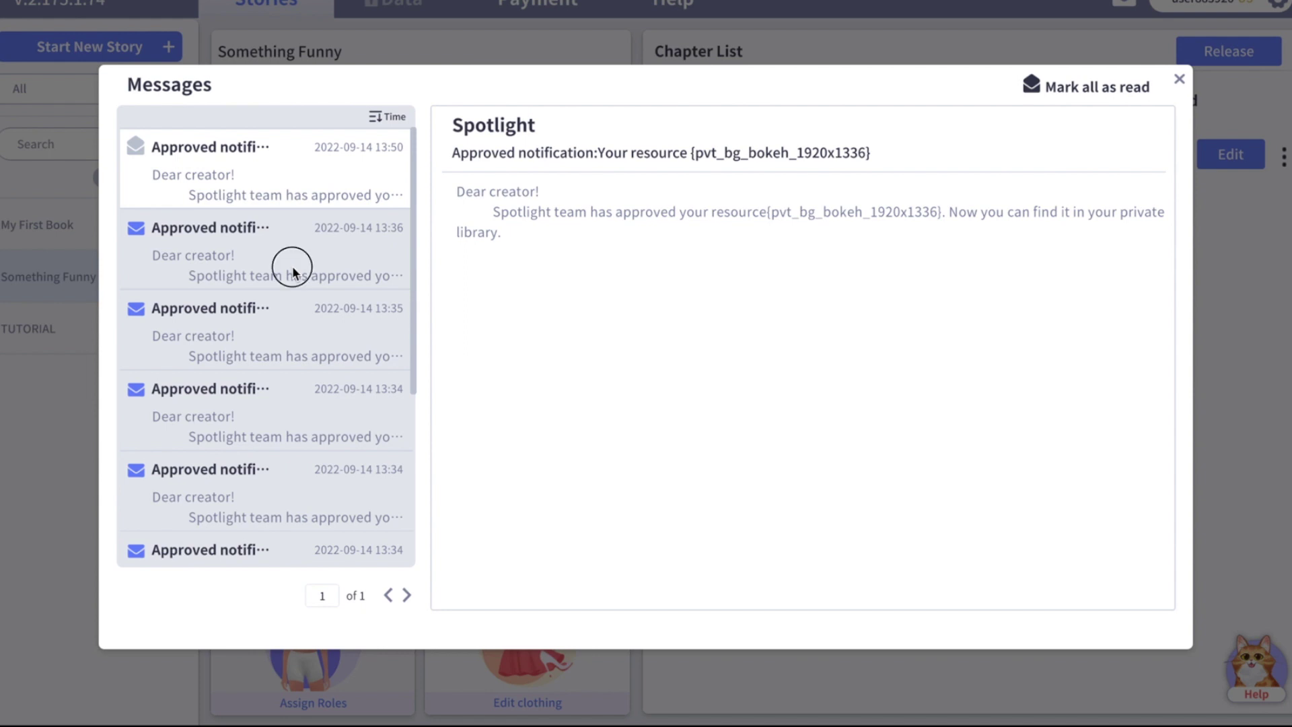
click(292, 267)
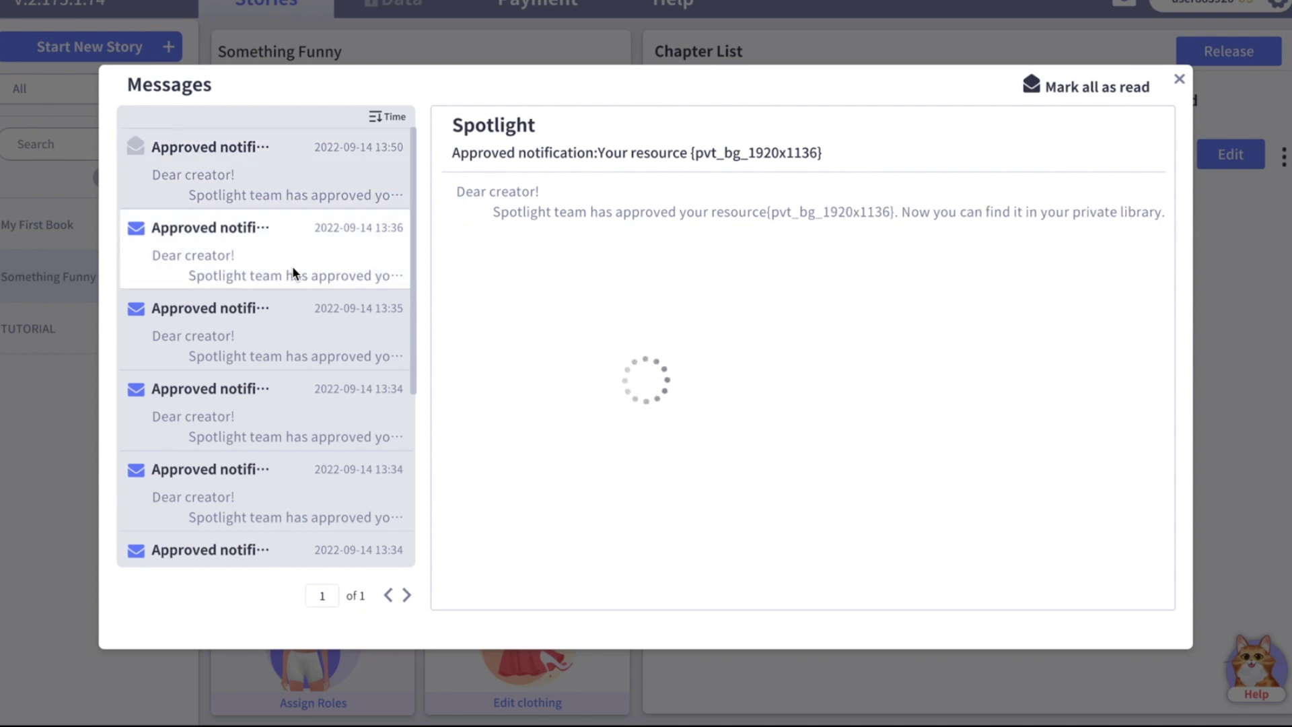
click(1071, 88)
click(1180, 80)
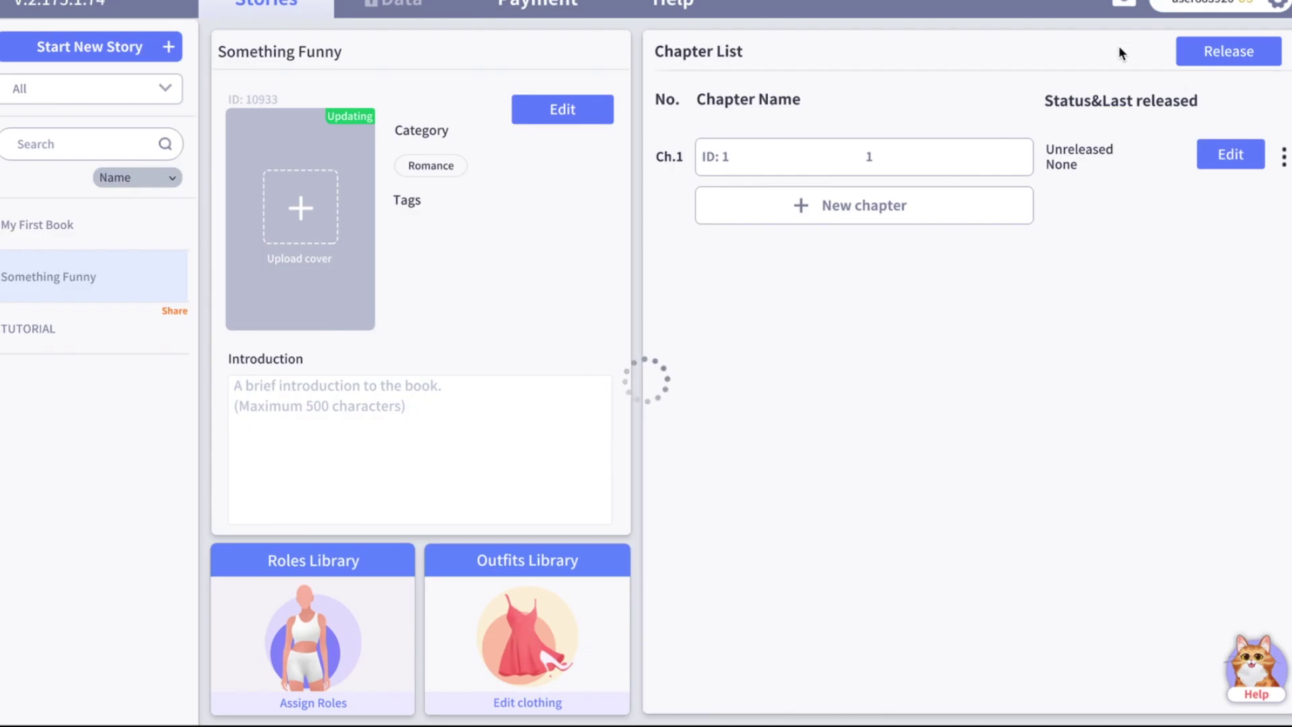
click(848, 165)
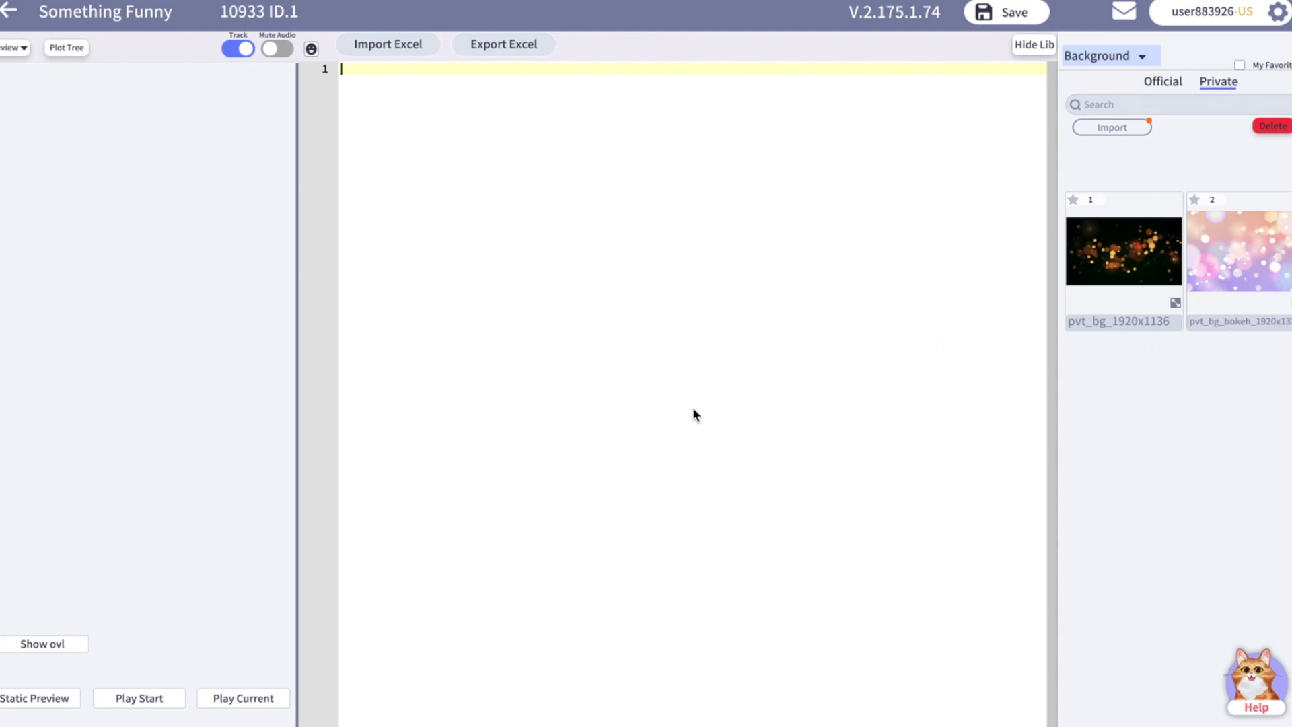
Step: Switch the widened asset library to Animation for the male_1_front character
click(1133, 57)
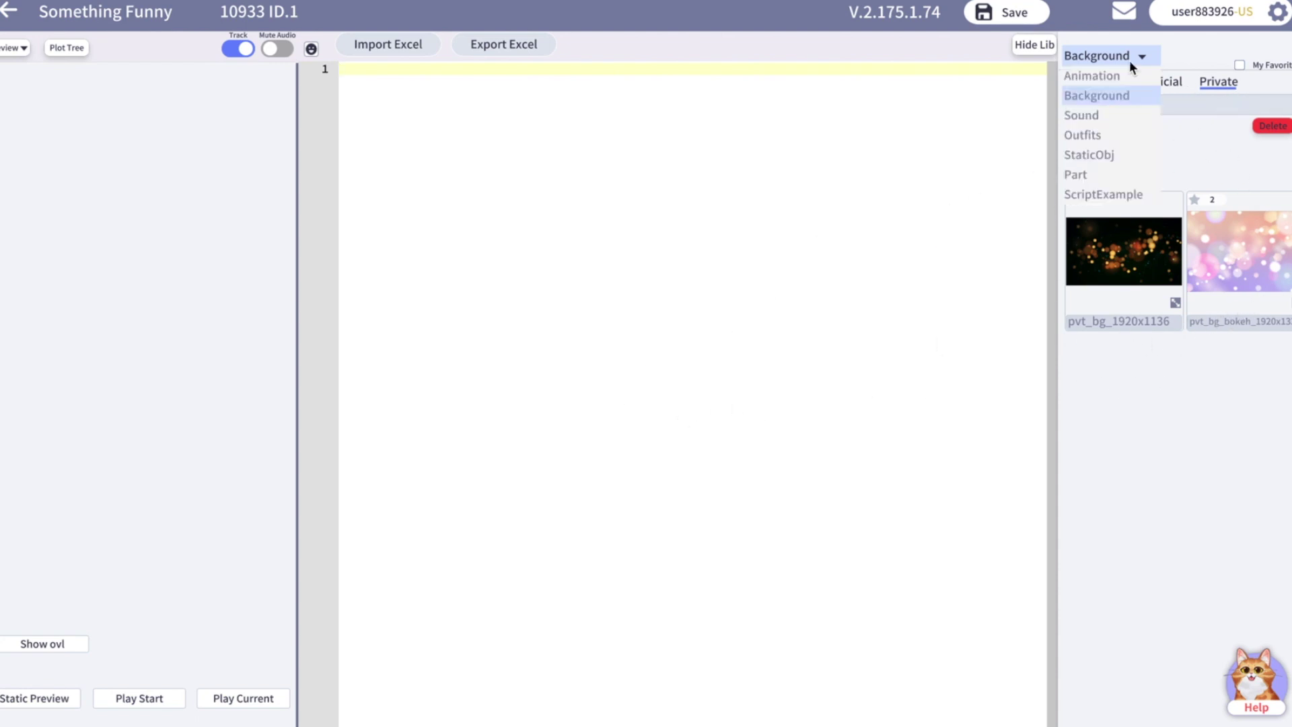
click(1124, 73)
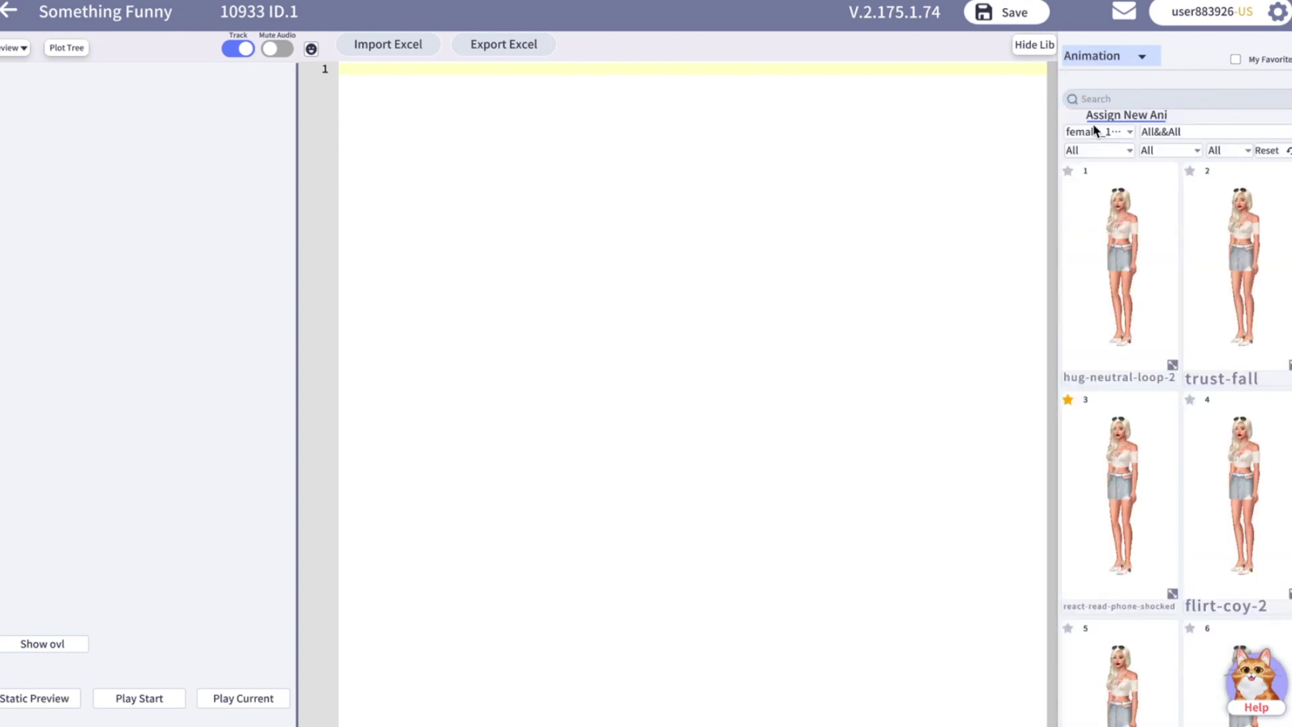
click(1277, 53)
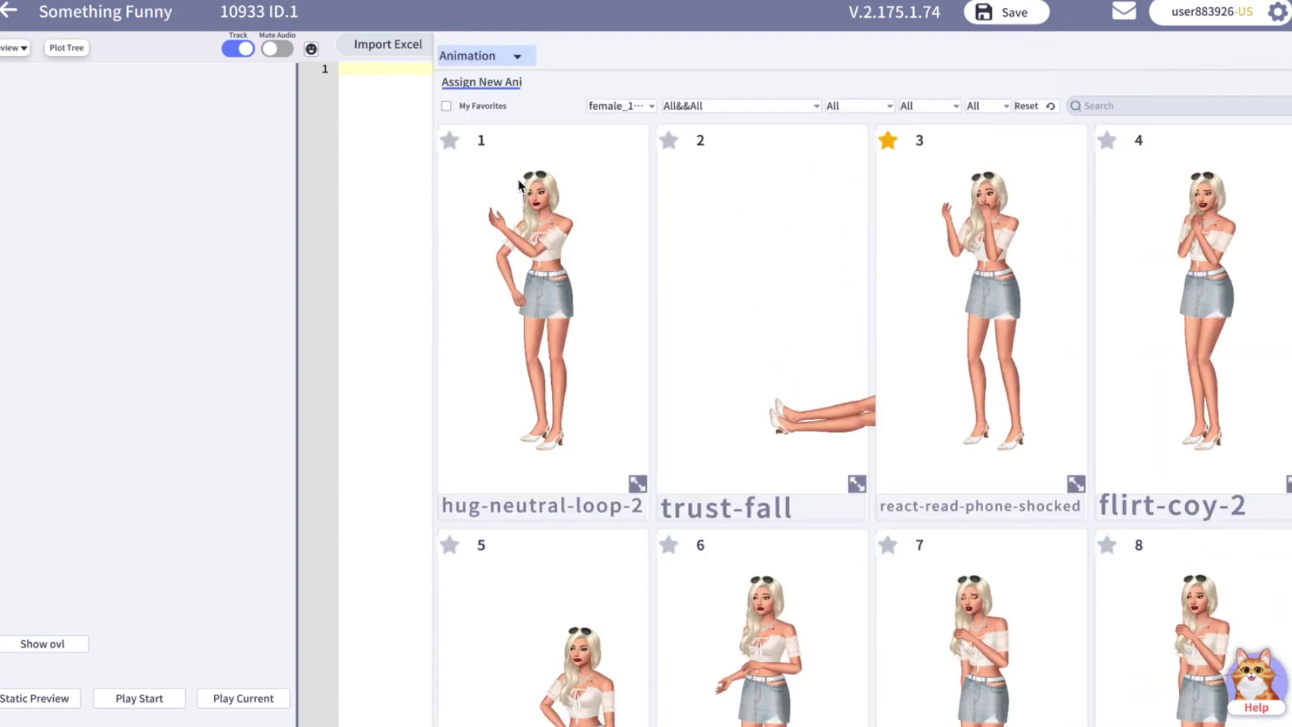
click(636, 106)
click(620, 118)
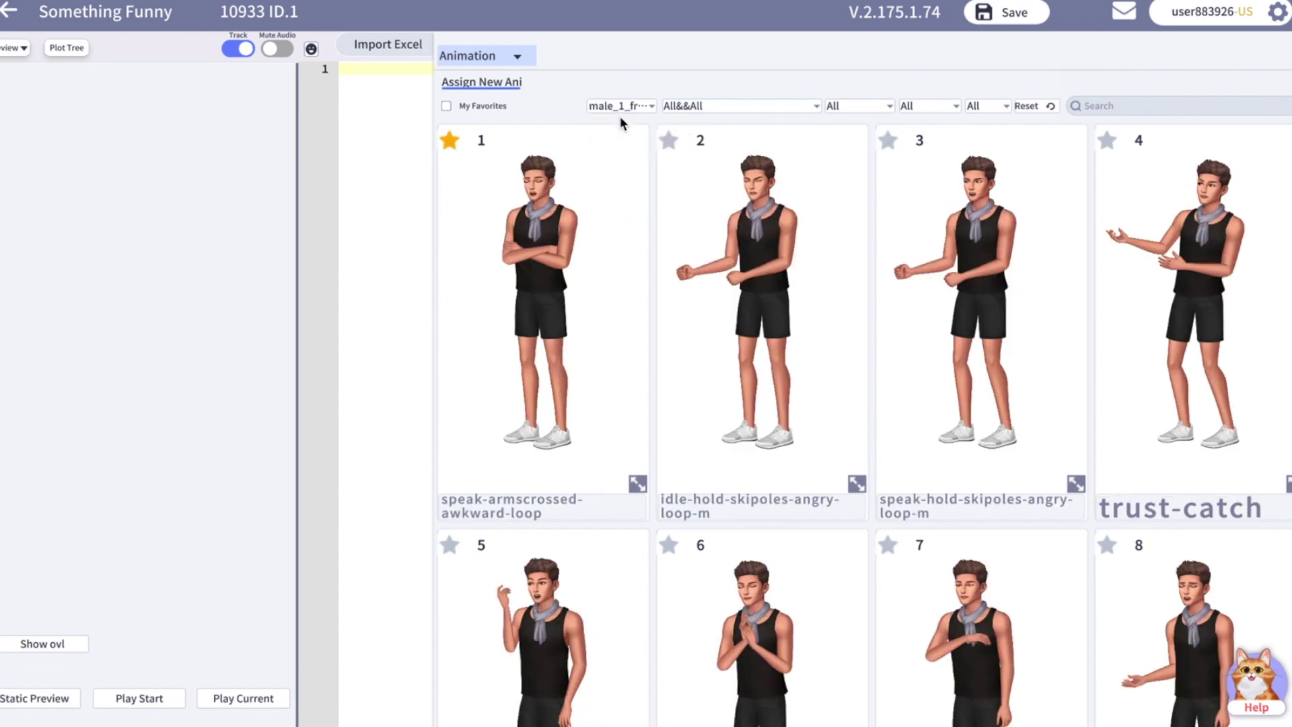
Step: Search 'sarc', favourite the speak-sarcastic animation, then reset the search
click(854, 102)
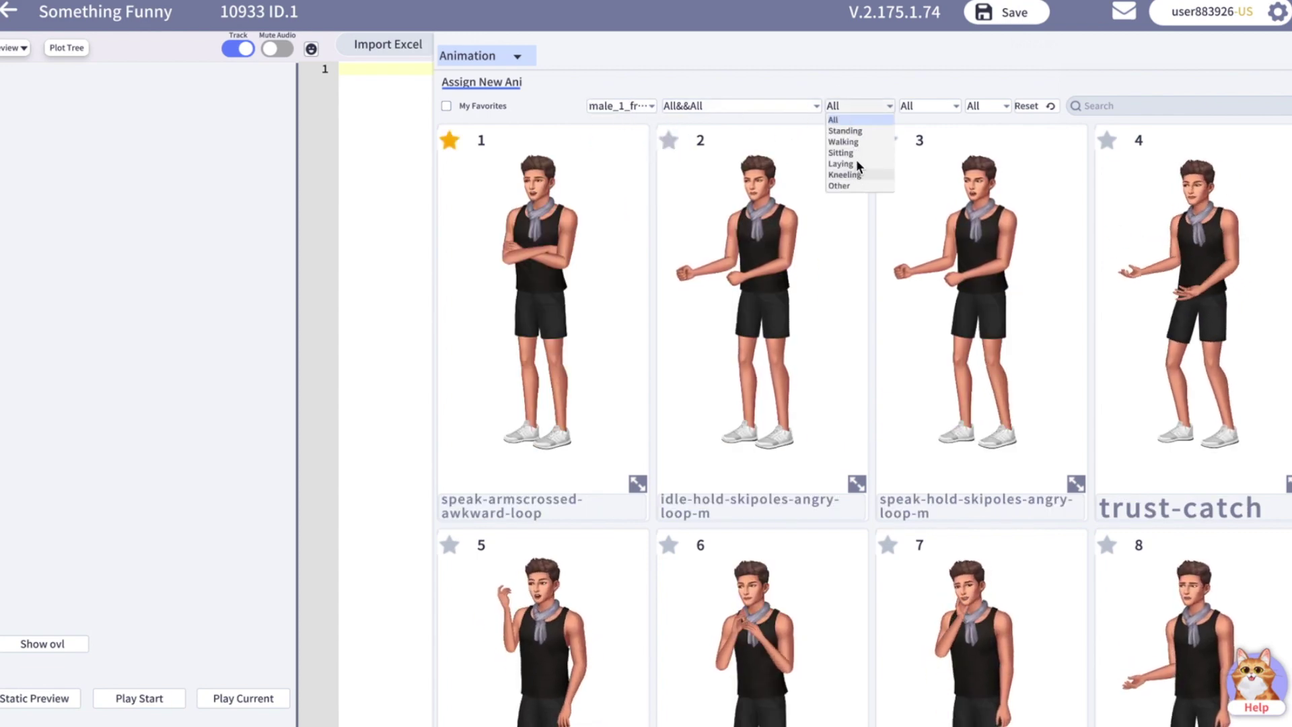
click(939, 98)
click(937, 106)
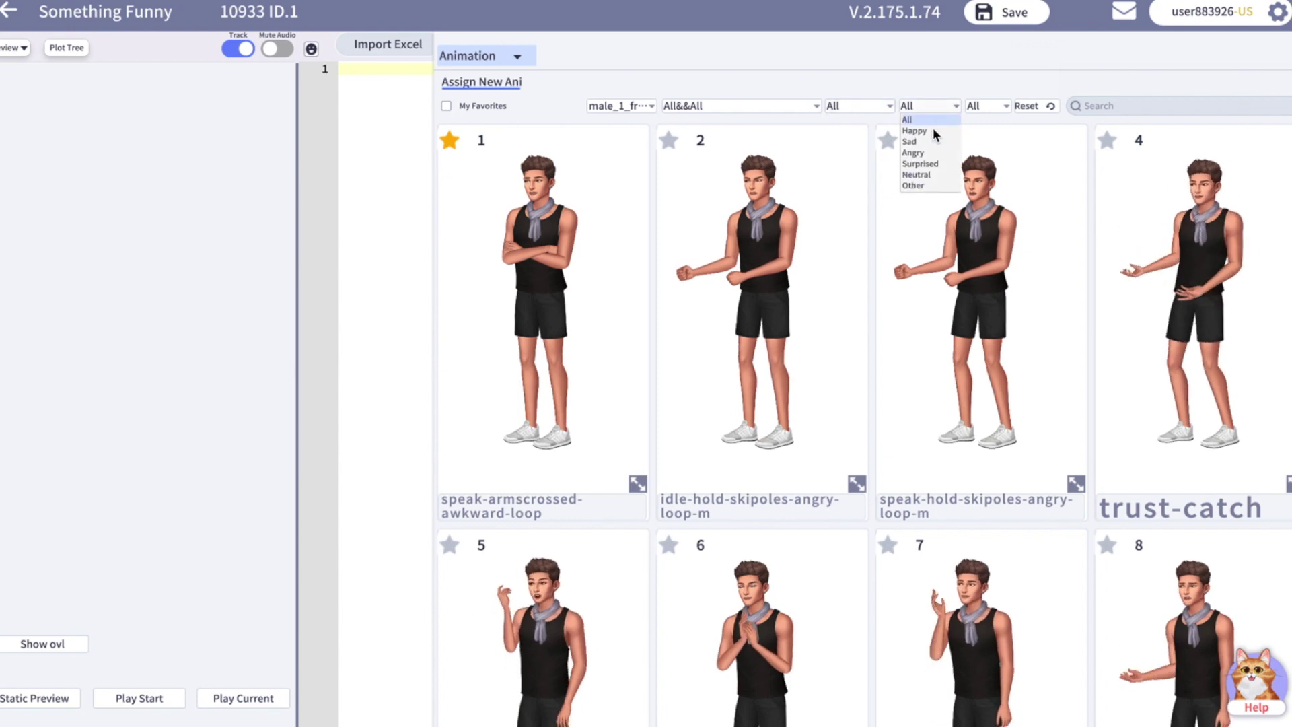
click(1127, 106)
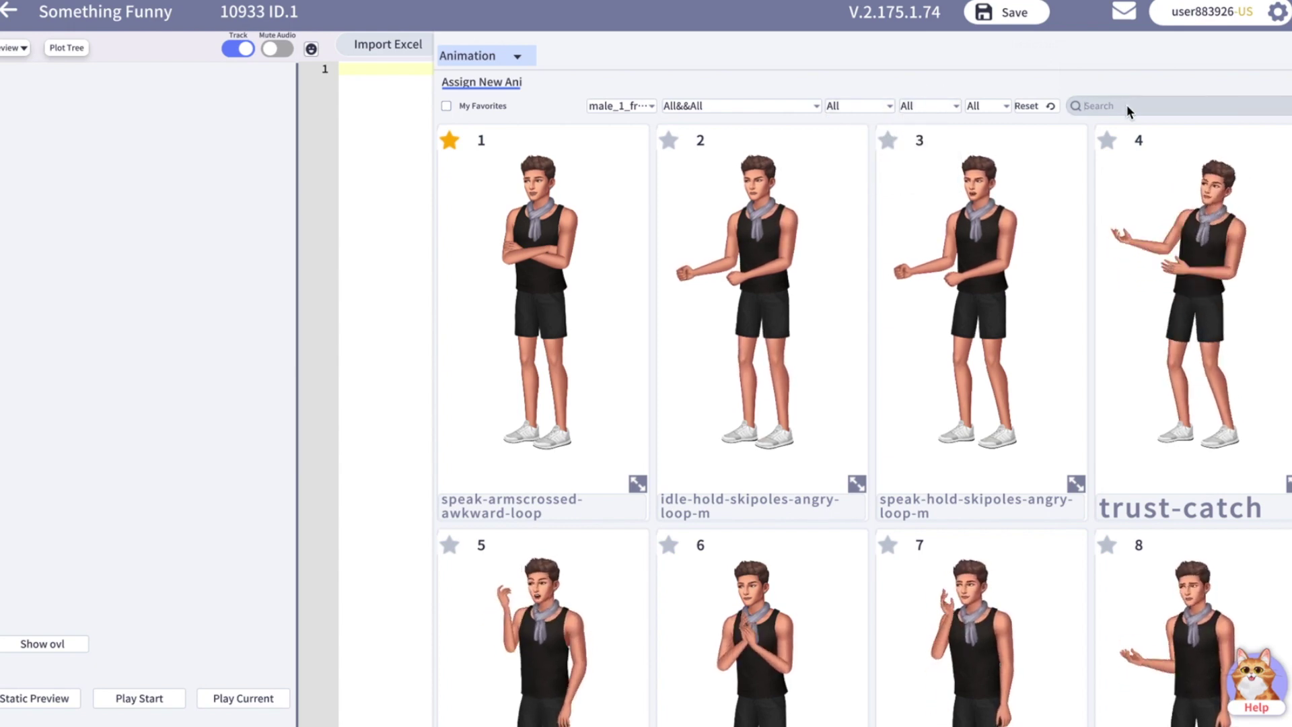
text(sard)
key(BackSpace)
text(c)
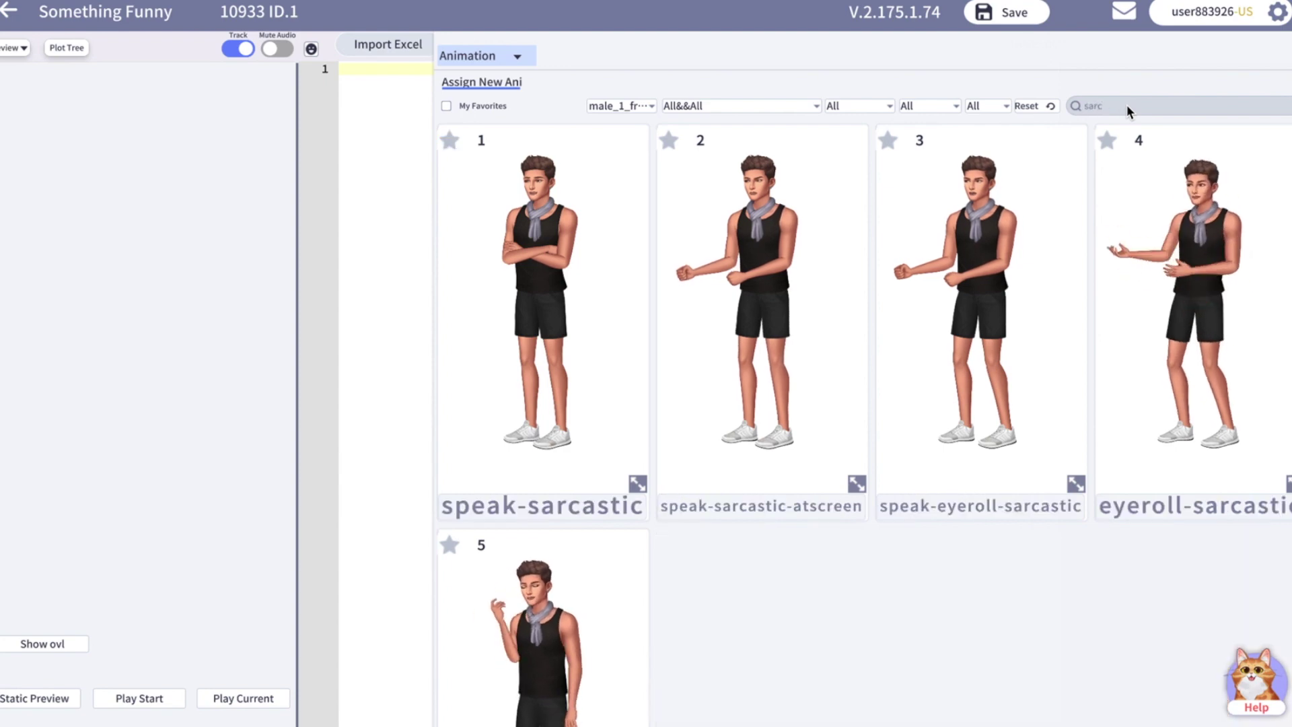
click(450, 141)
click(1029, 105)
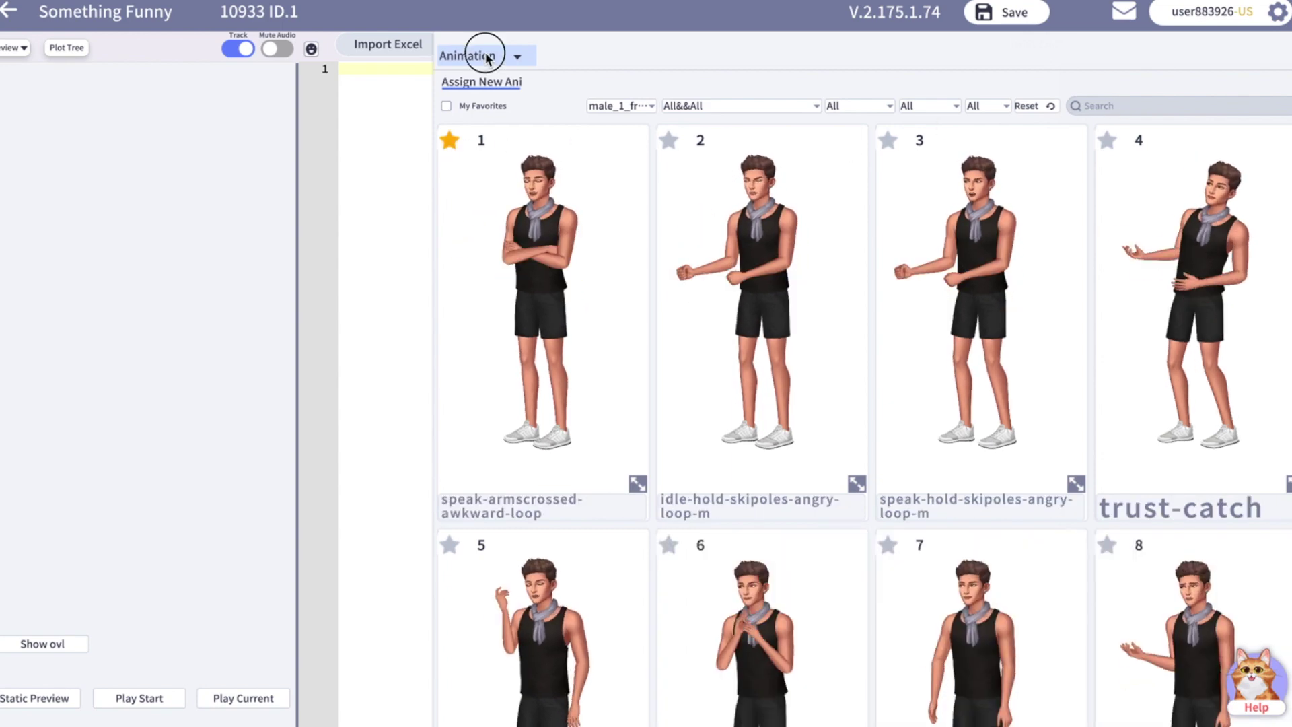
click(485, 53)
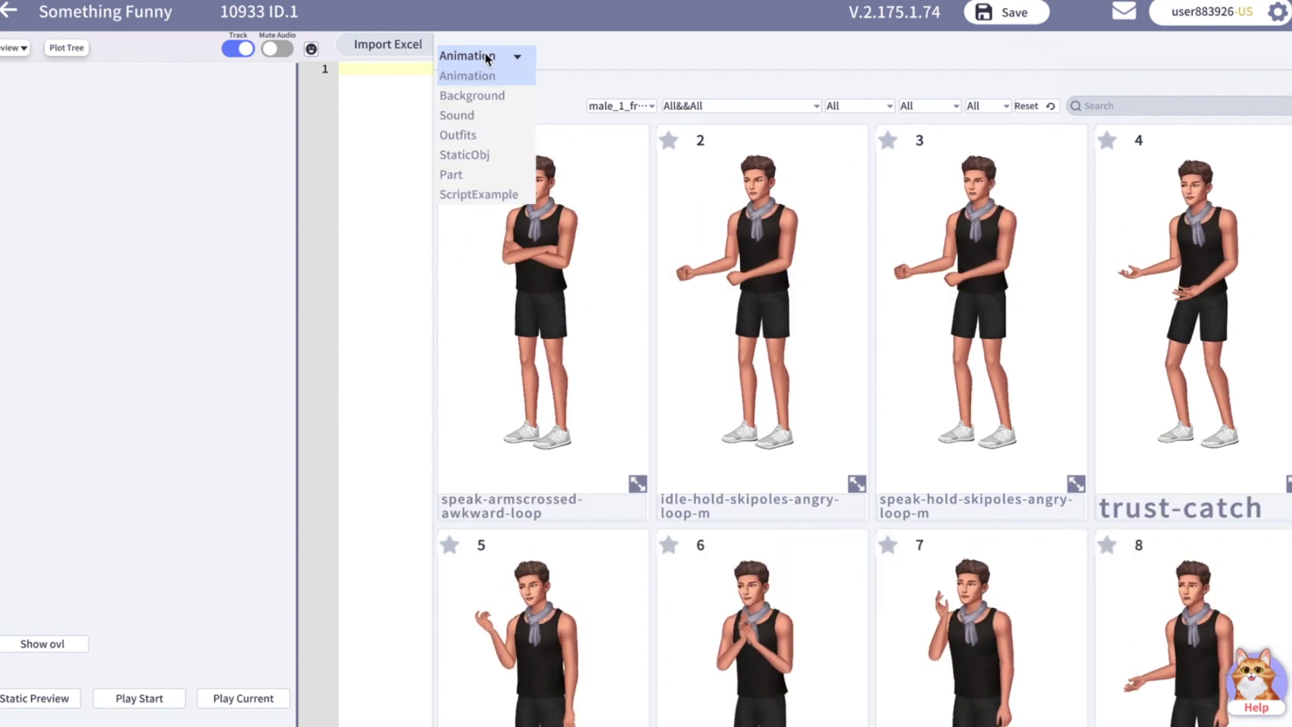
Step: In Sound effects, preview bow-burst and kick, then favourite the whisper sound
click(488, 115)
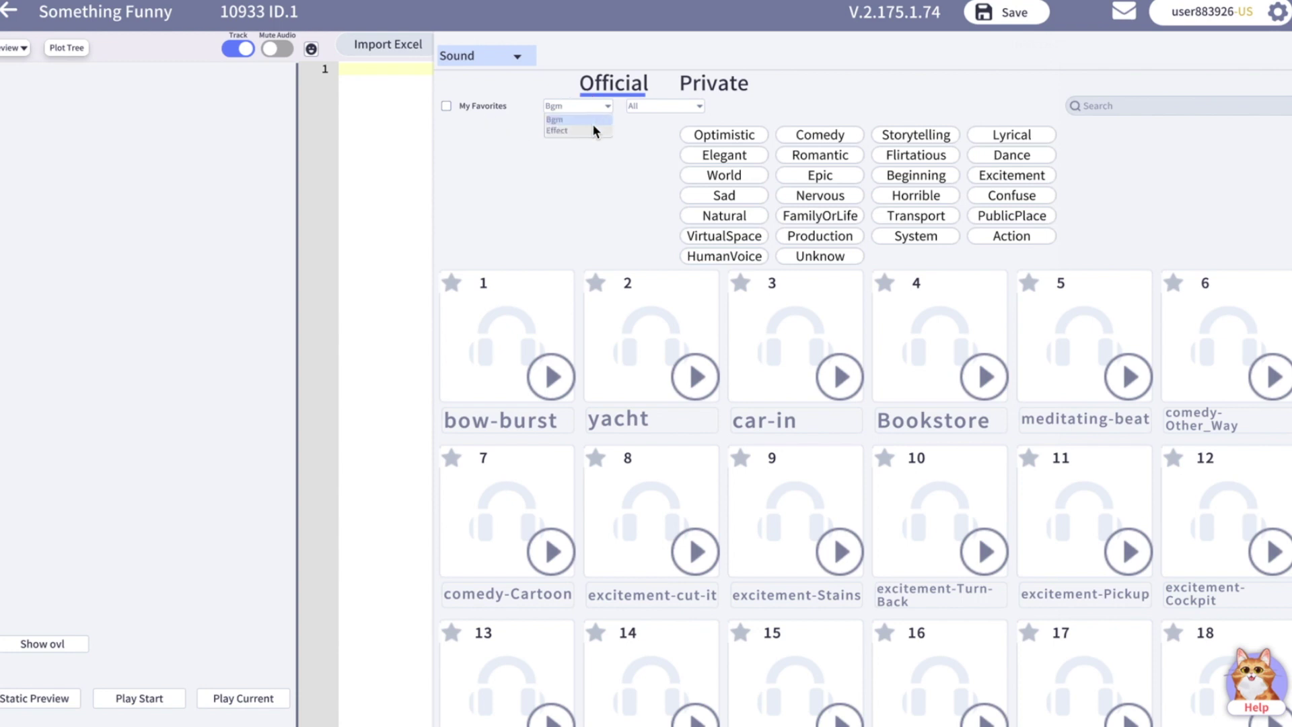
click(593, 129)
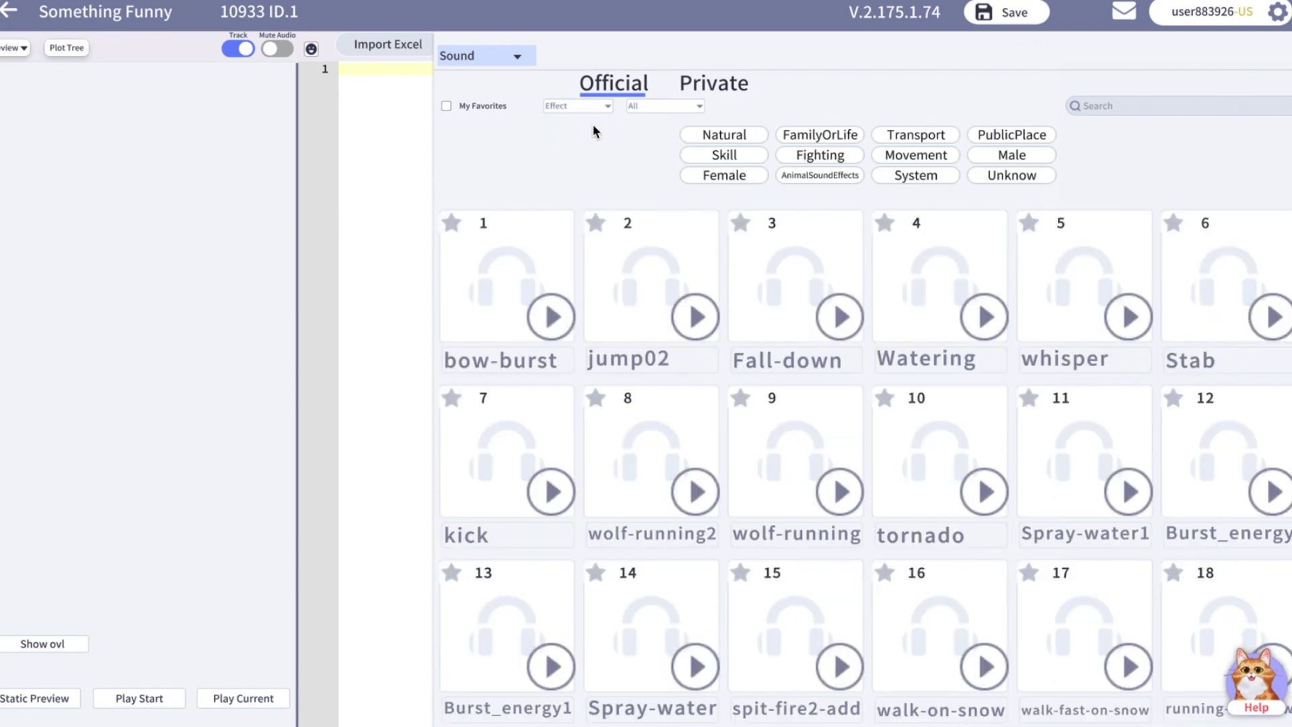
click(548, 319)
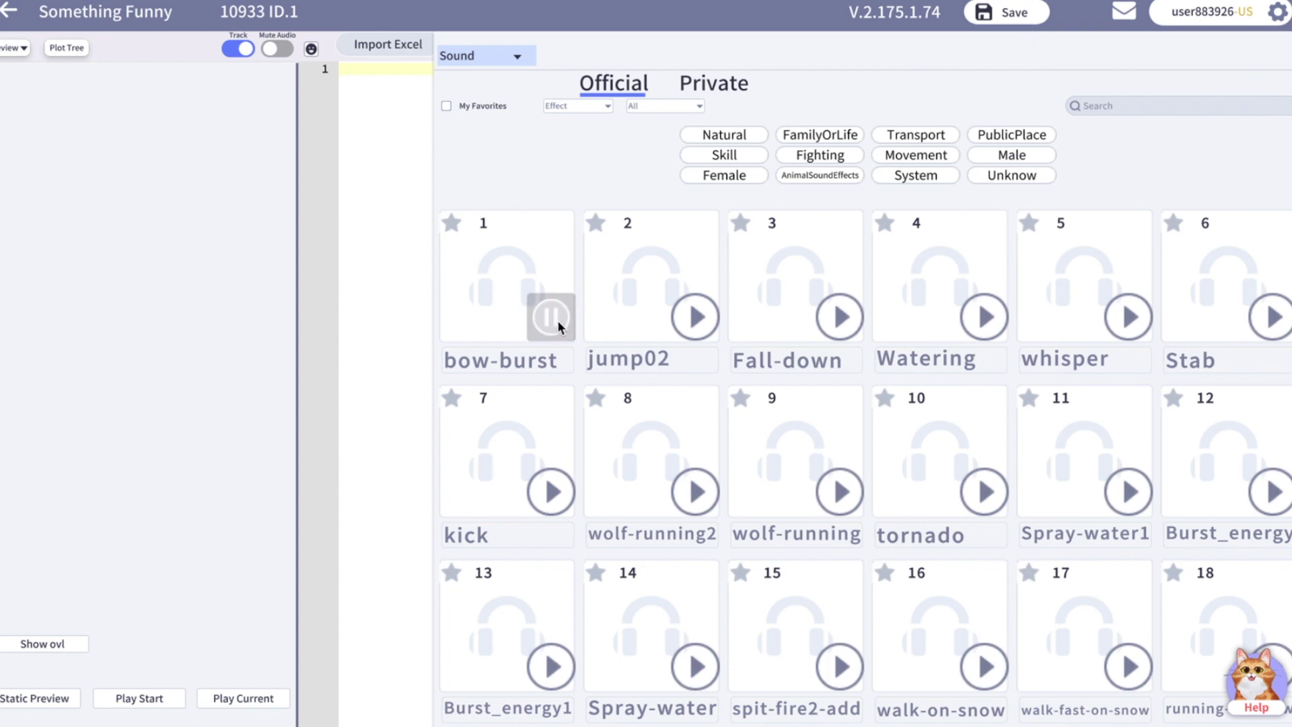
click(552, 493)
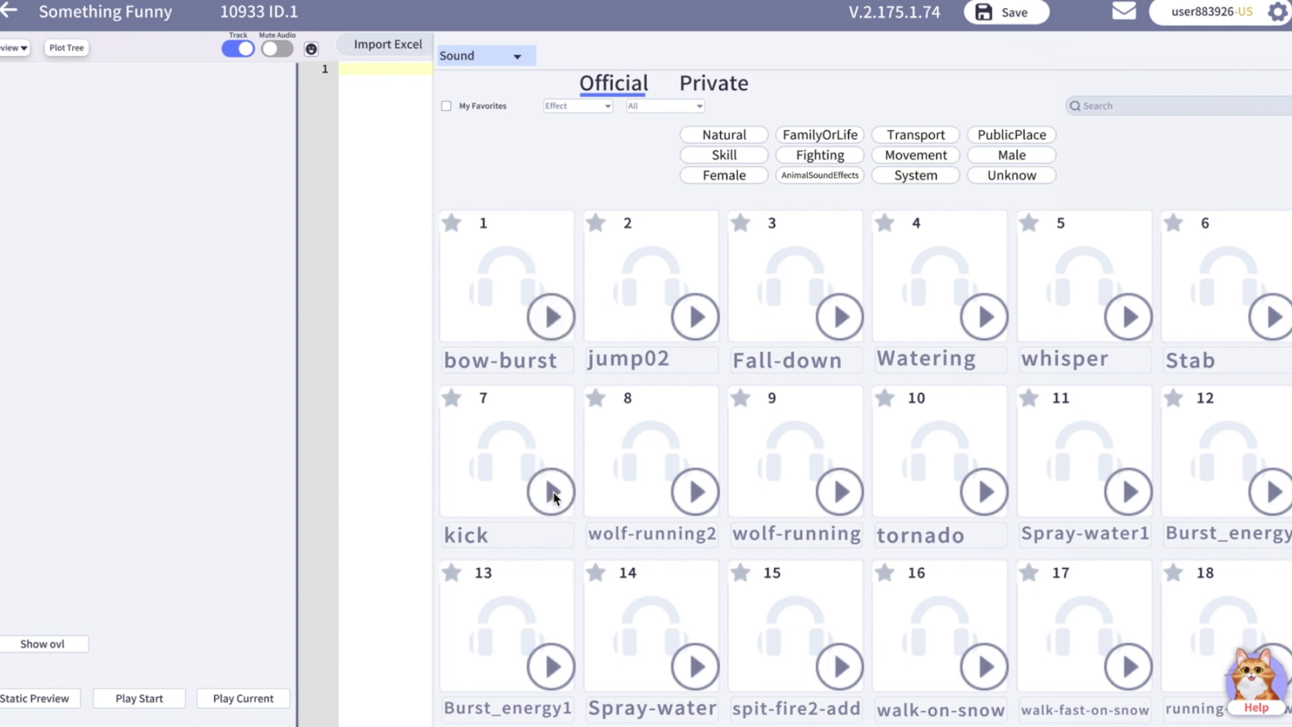
click(1030, 226)
Step: Switch the asset library to Outfits, then to static-object Props
click(479, 55)
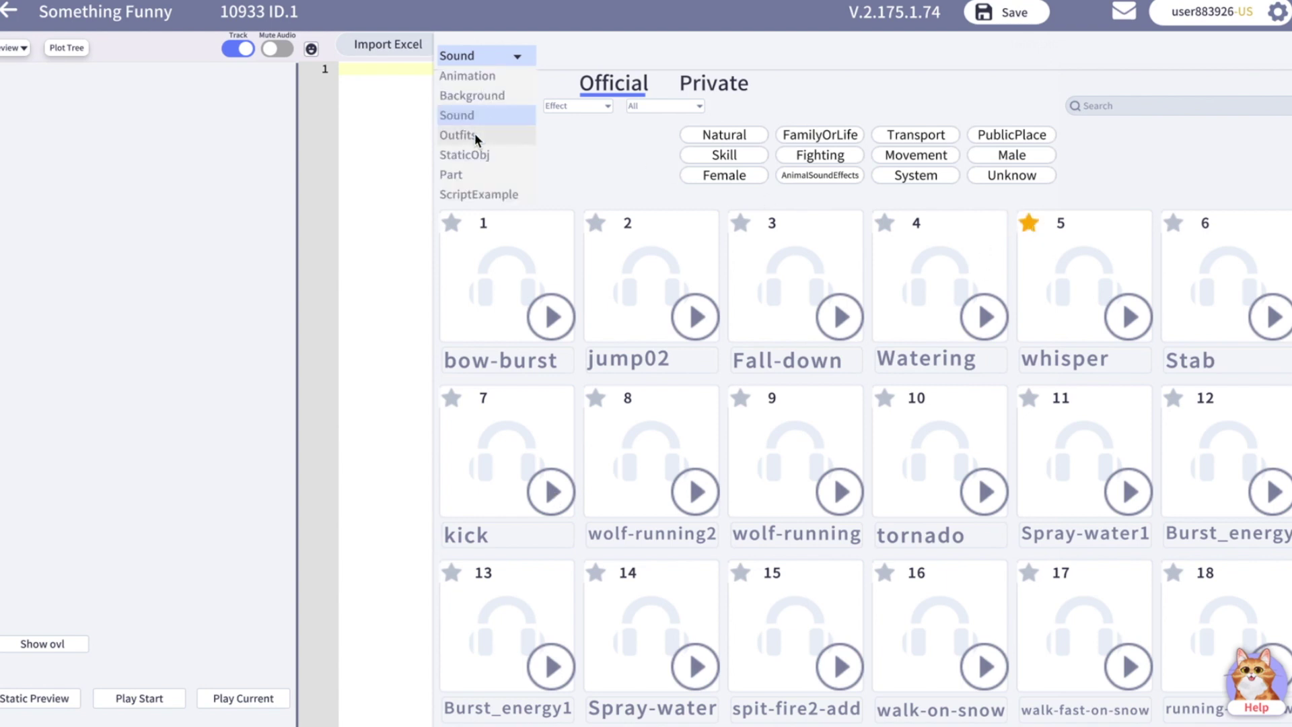
click(475, 133)
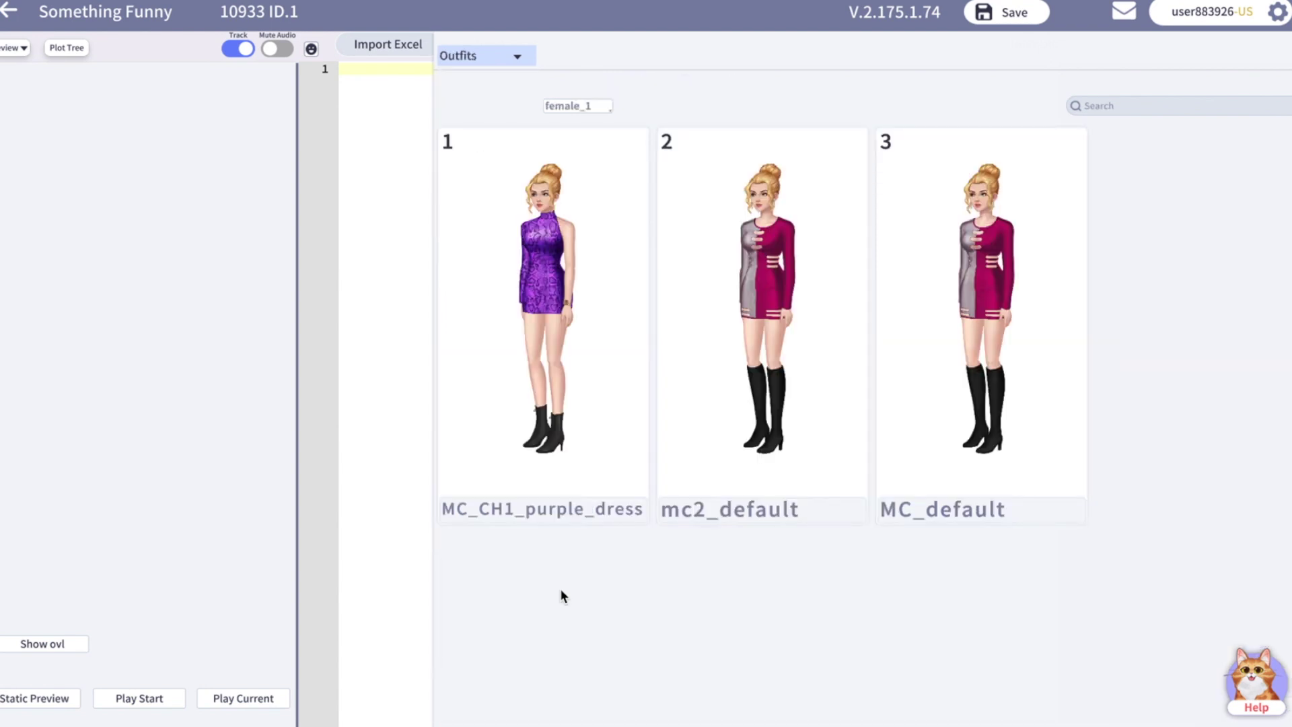
click(479, 56)
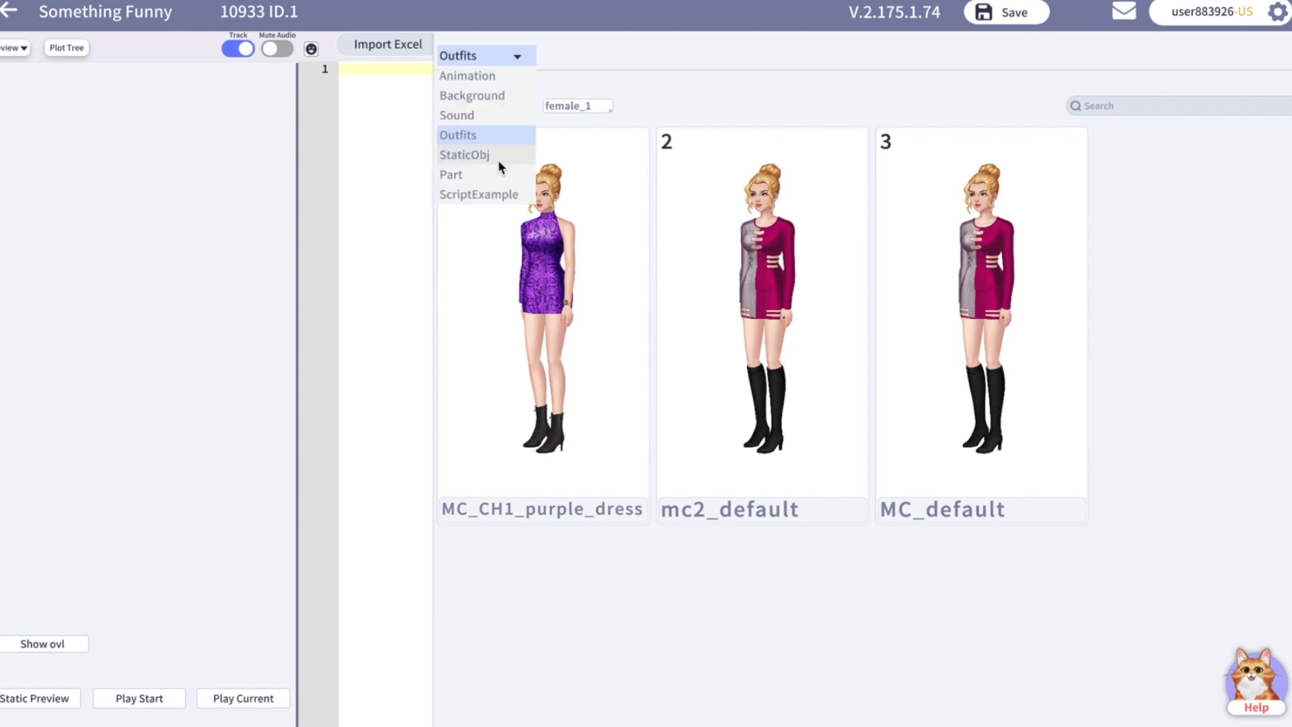
click(498, 156)
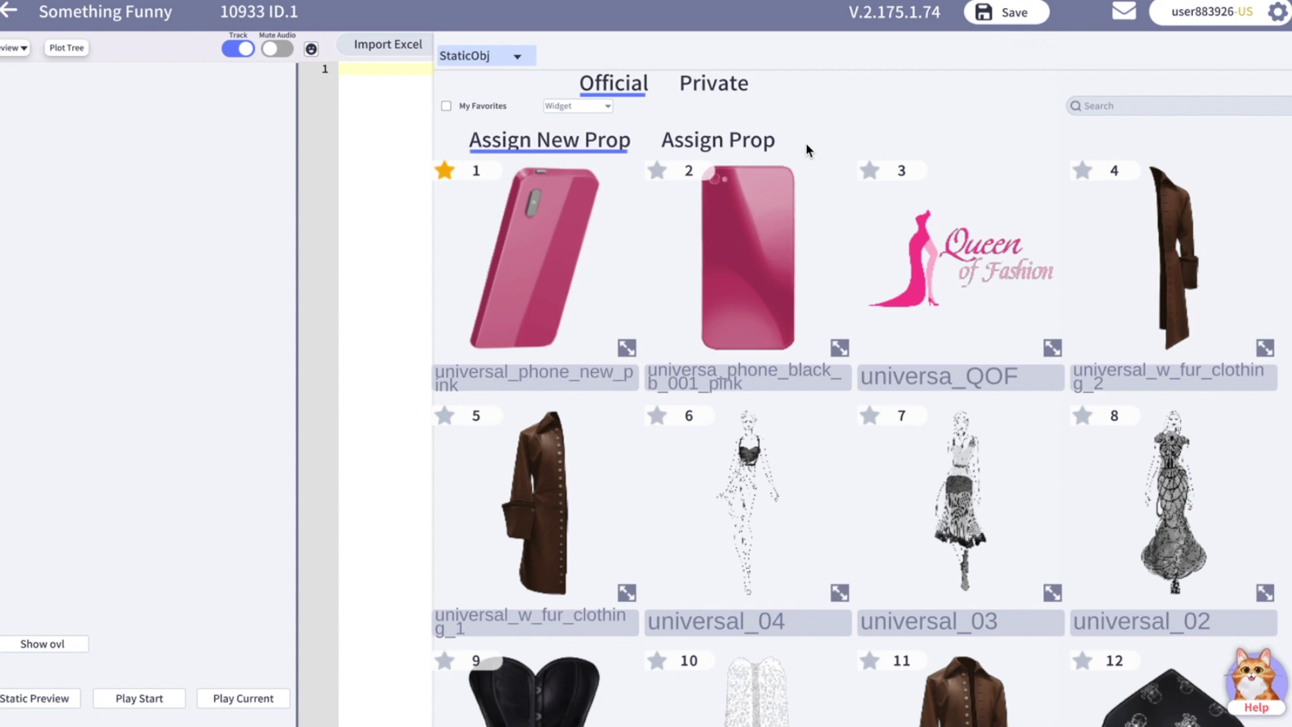
Step: Browse assignable effect props, previewing heart_full_screen_effect and shapeshift_effect
scroll(804, 375, down, 10)
scroll(803, 375, up, 10)
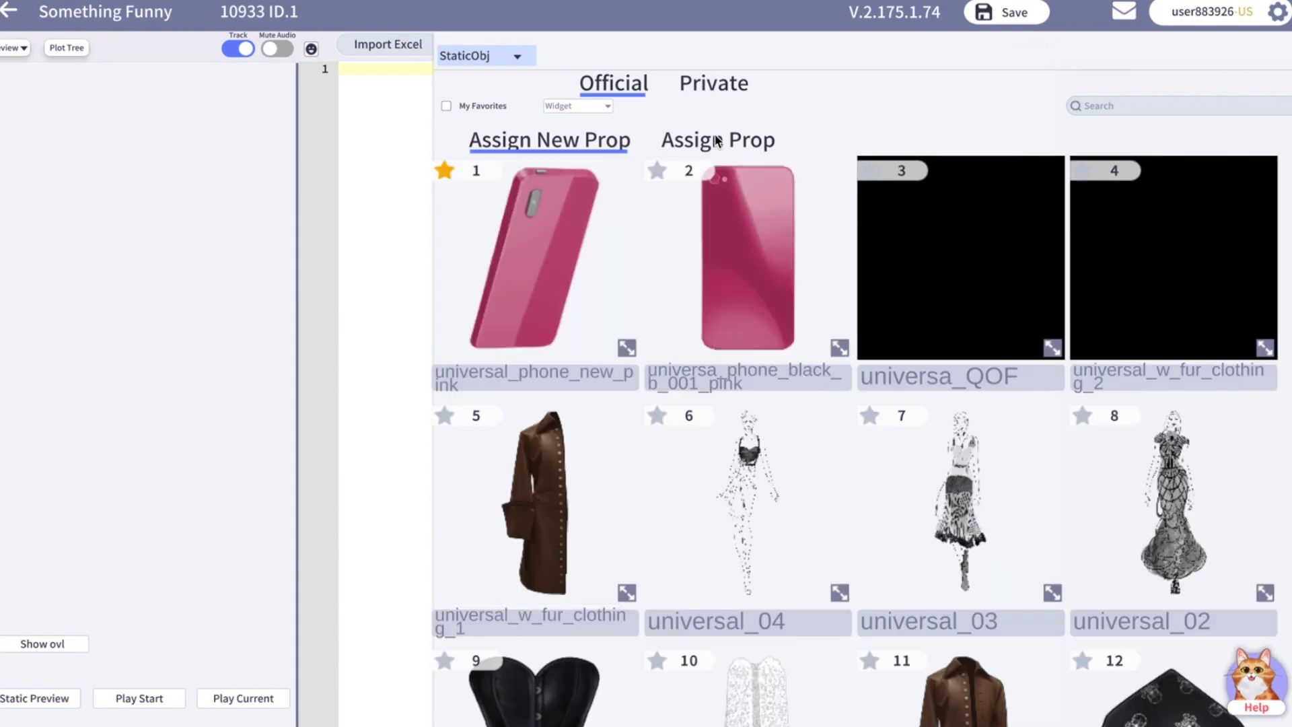
click(716, 140)
scroll(712, 347, down, 2)
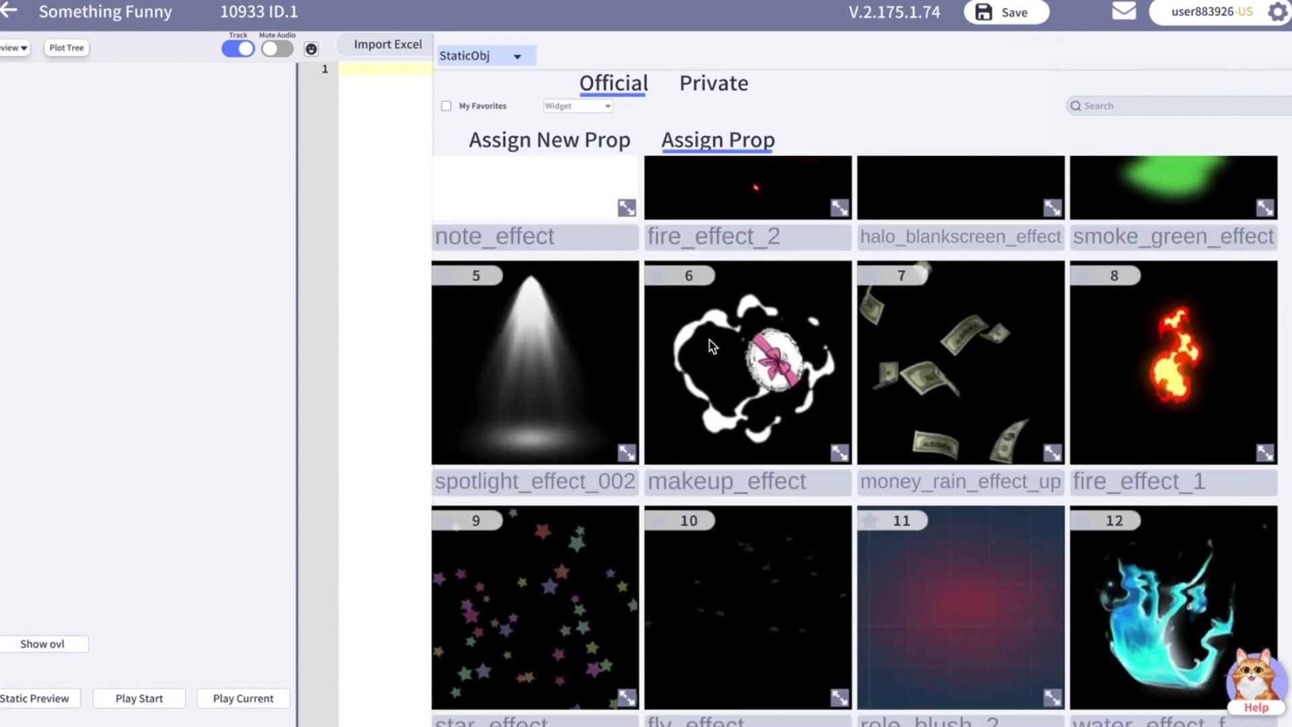
scroll(820, 216, down, 12)
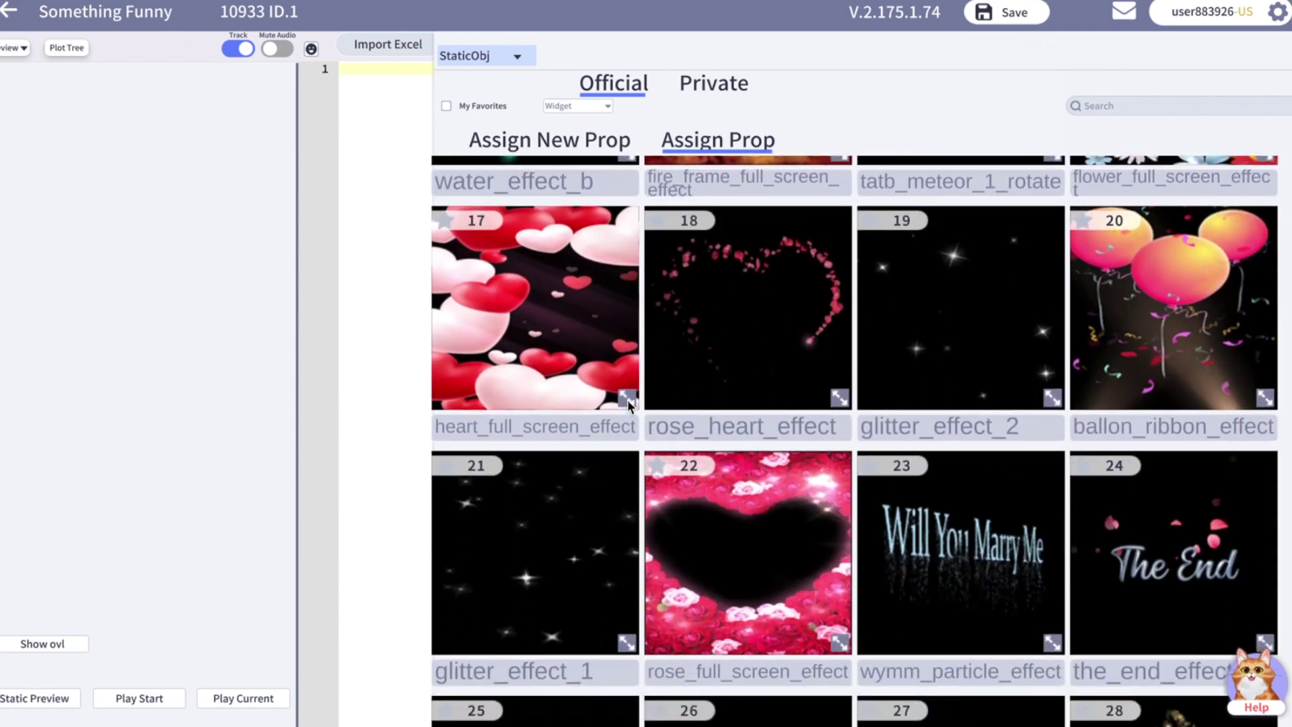
click(626, 398)
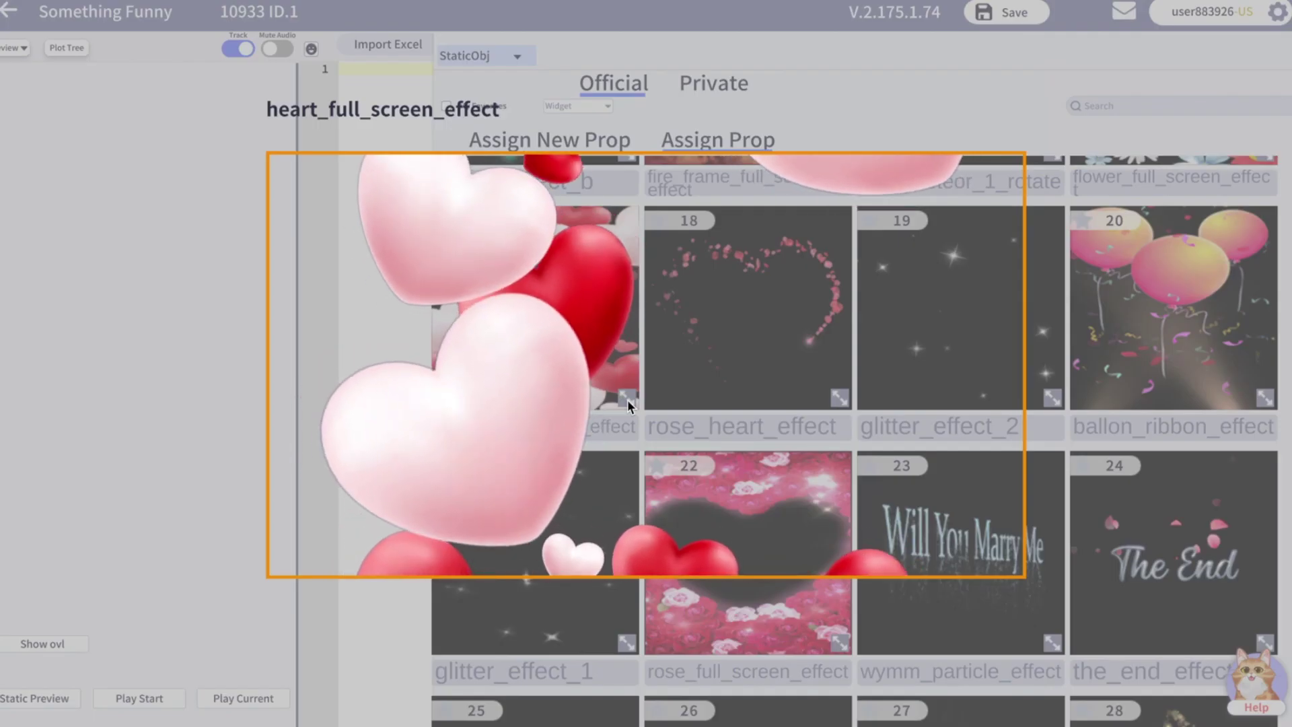
scroll(1177, 438, down, 8)
click(1265, 513)
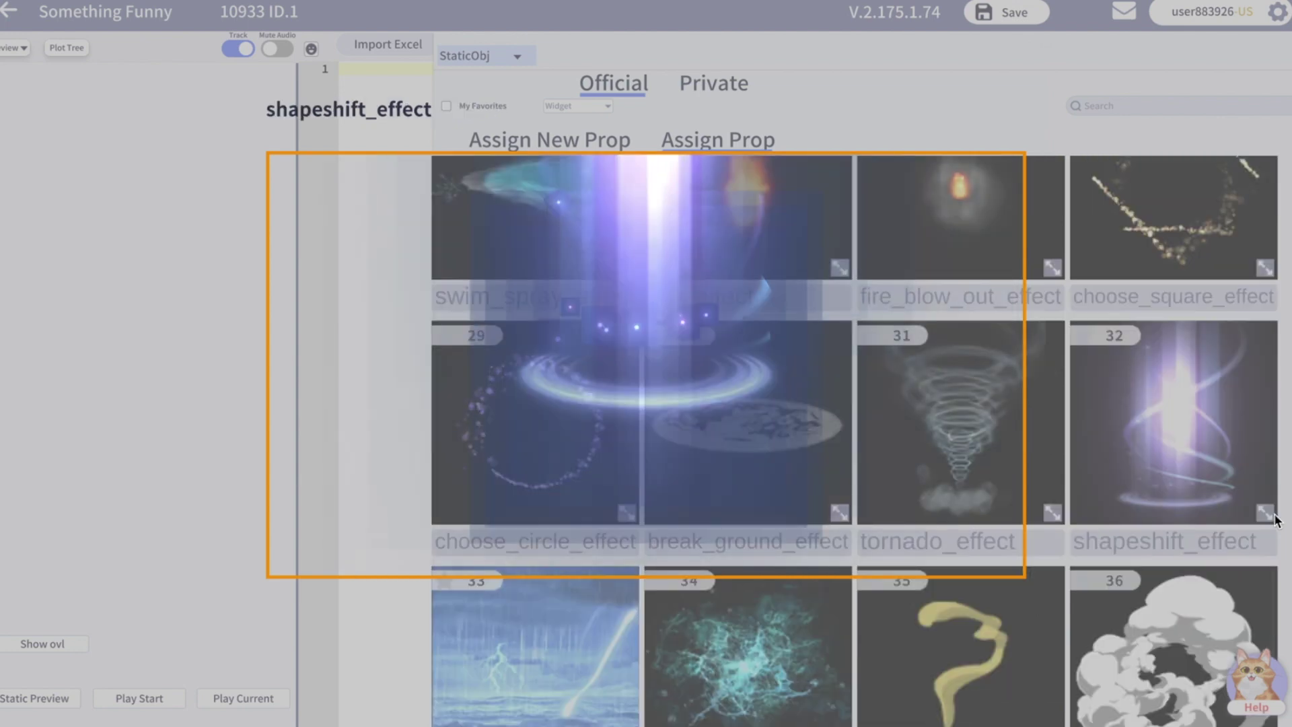
click(1113, 383)
scroll(757, 334, up, 6)
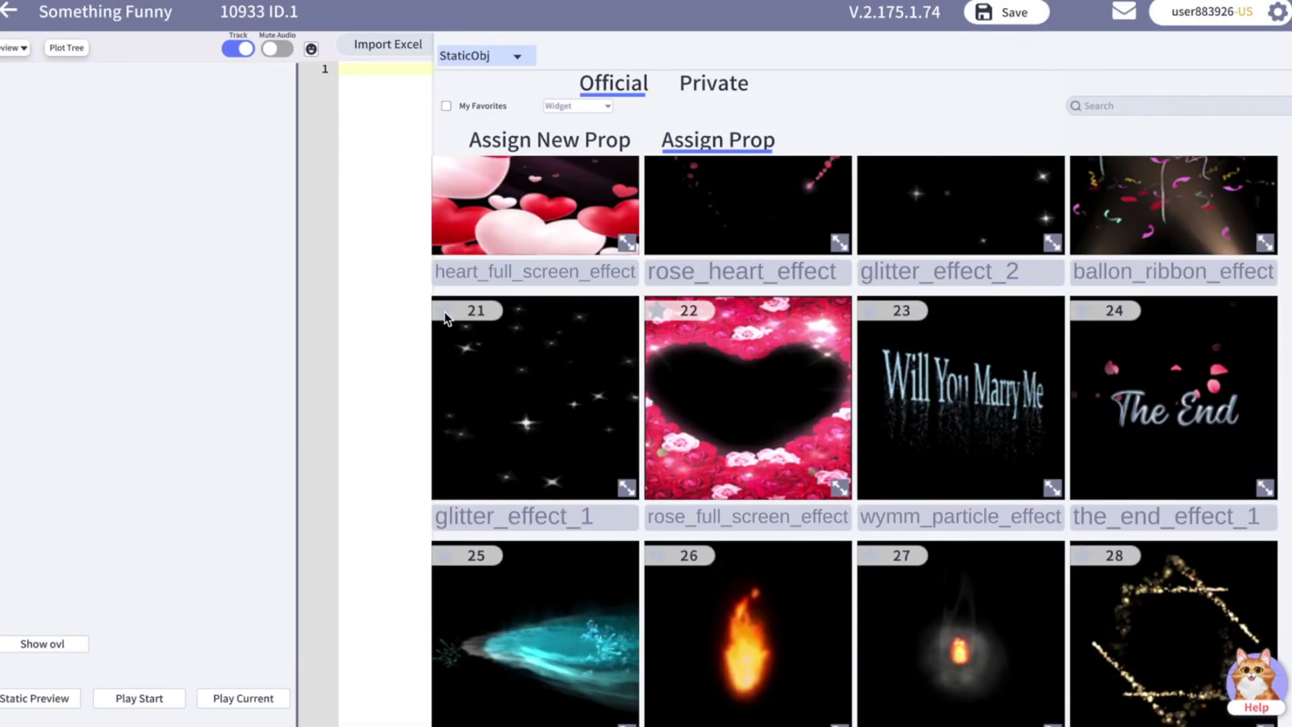
Step: Filter the props to Vehicle and browse them
click(603, 108)
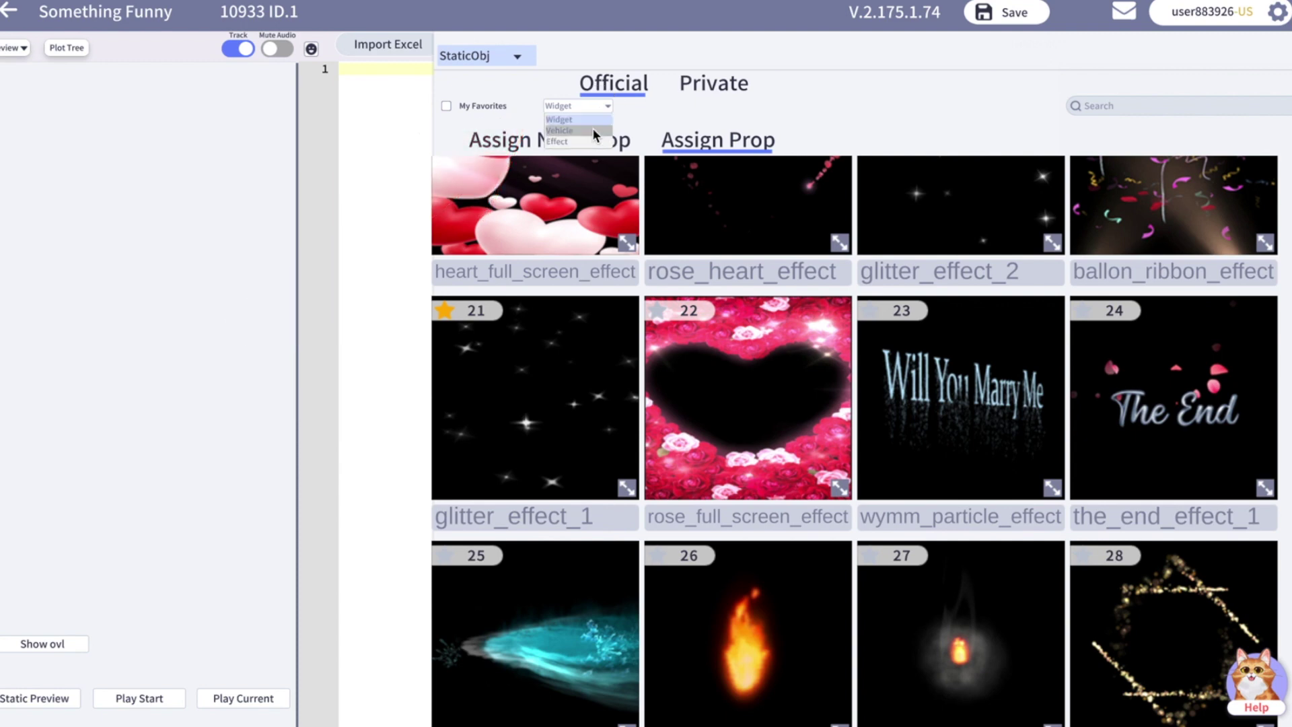
click(592, 129)
scroll(632, 249, up, 10)
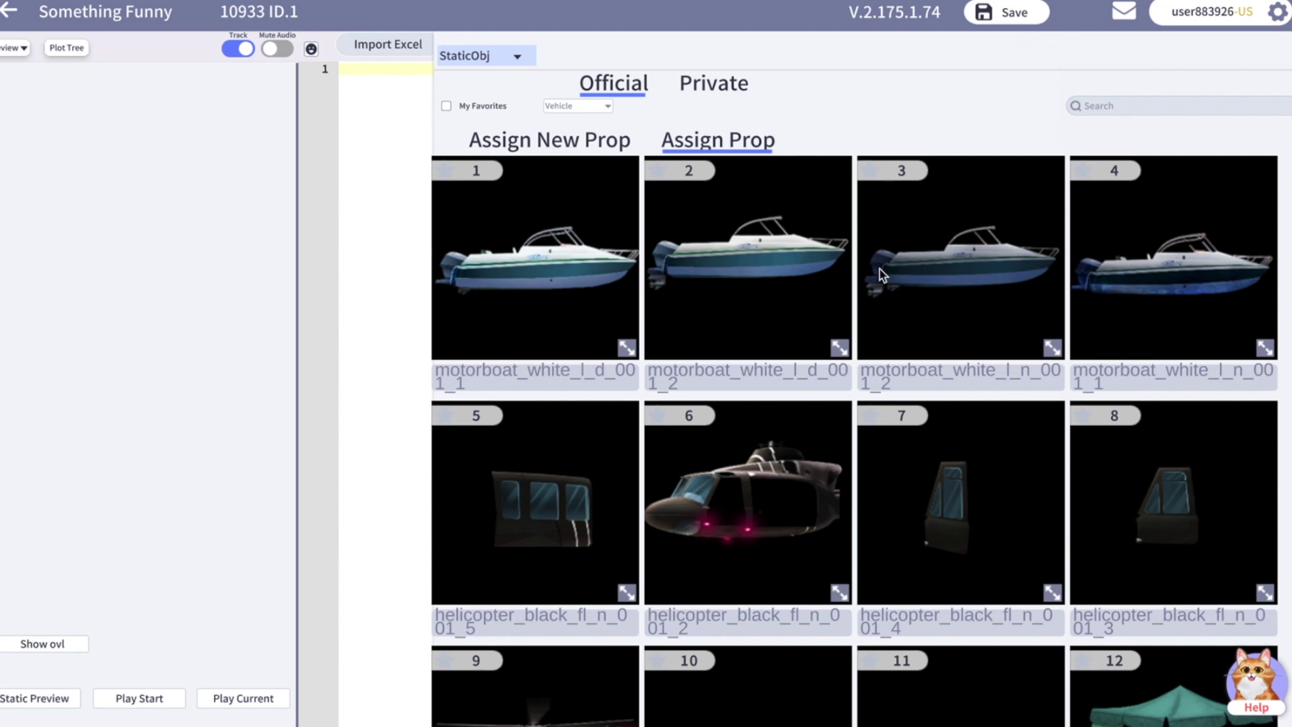
scroll(1003, 283, down, 4)
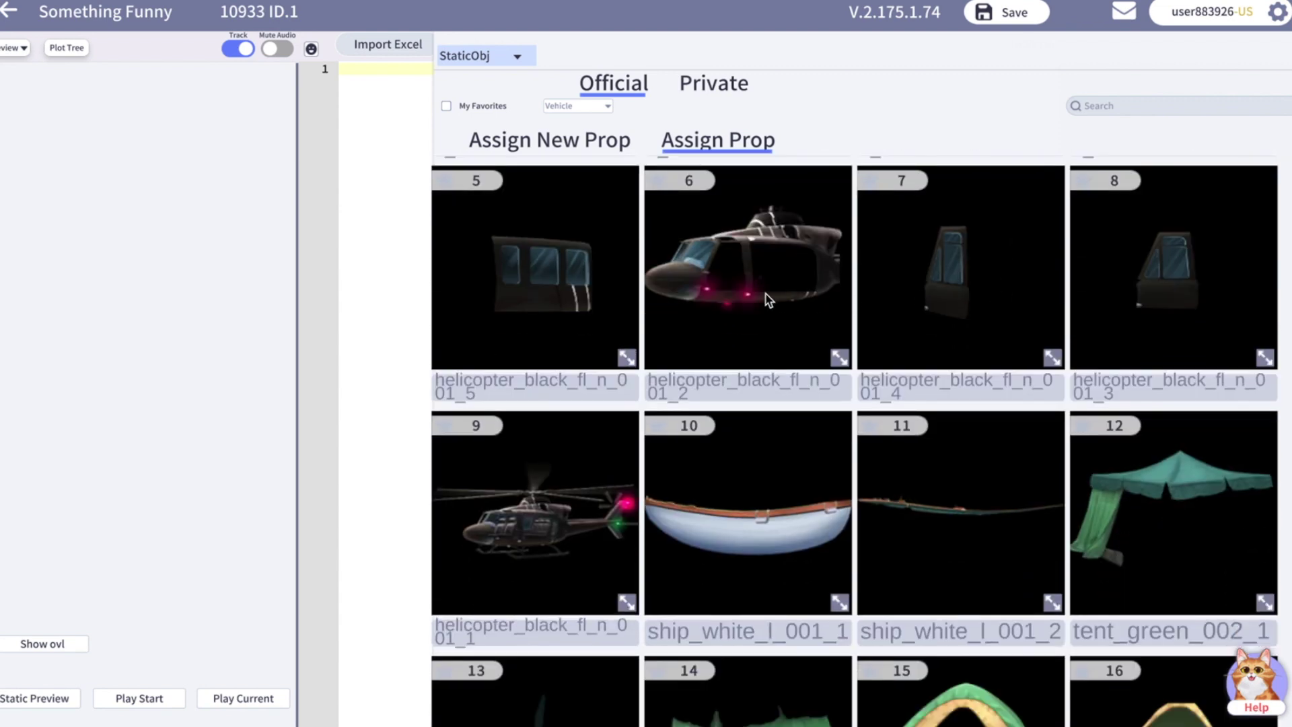
scroll(768, 300, down, 20)
scroll(766, 476, down, 8)
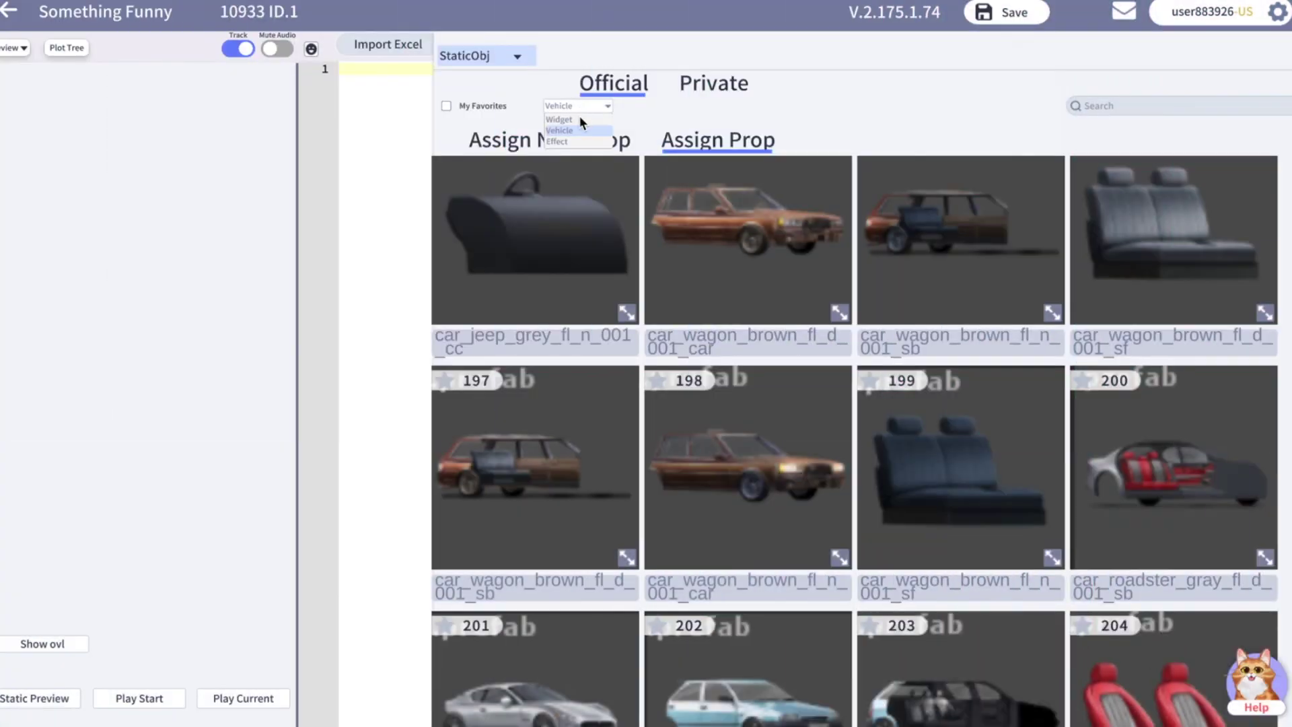
Step: Switch the prop filter back to Effect, then change the library to character Parts
click(578, 142)
scroll(654, 298, up, 4)
scroll(654, 302, up, 4)
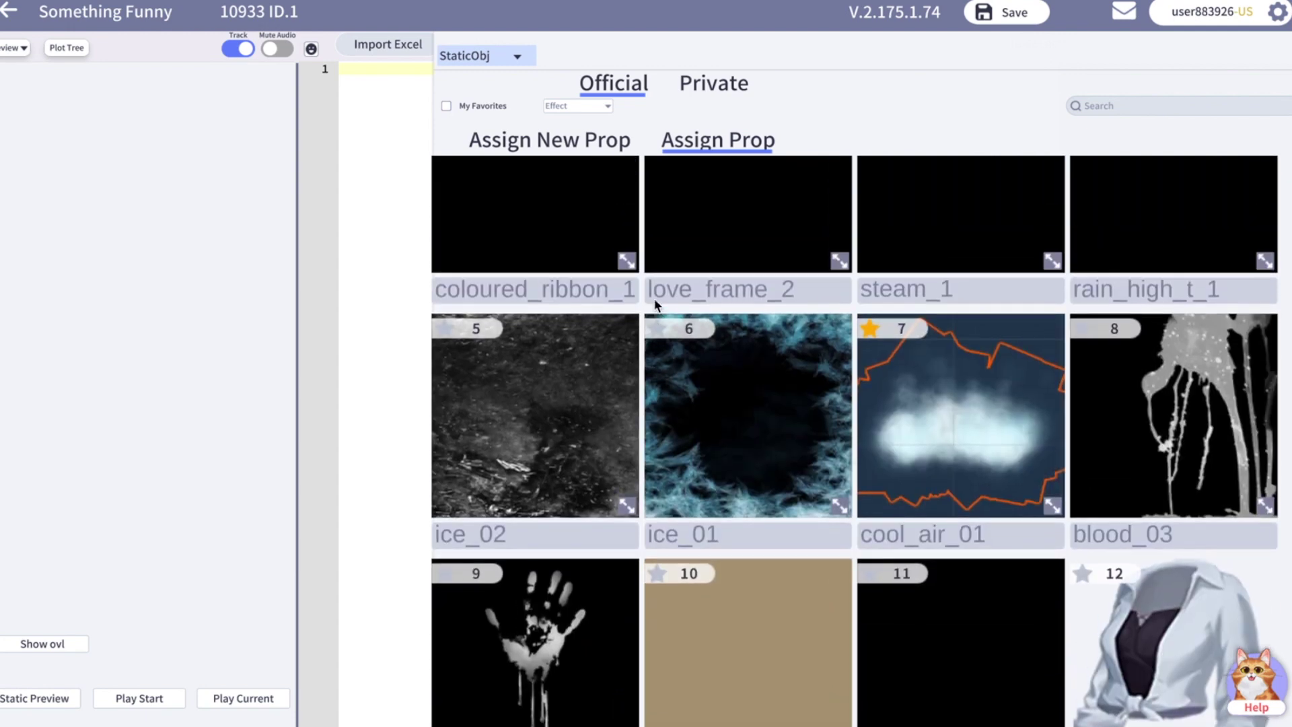
scroll(654, 302, down, 3)
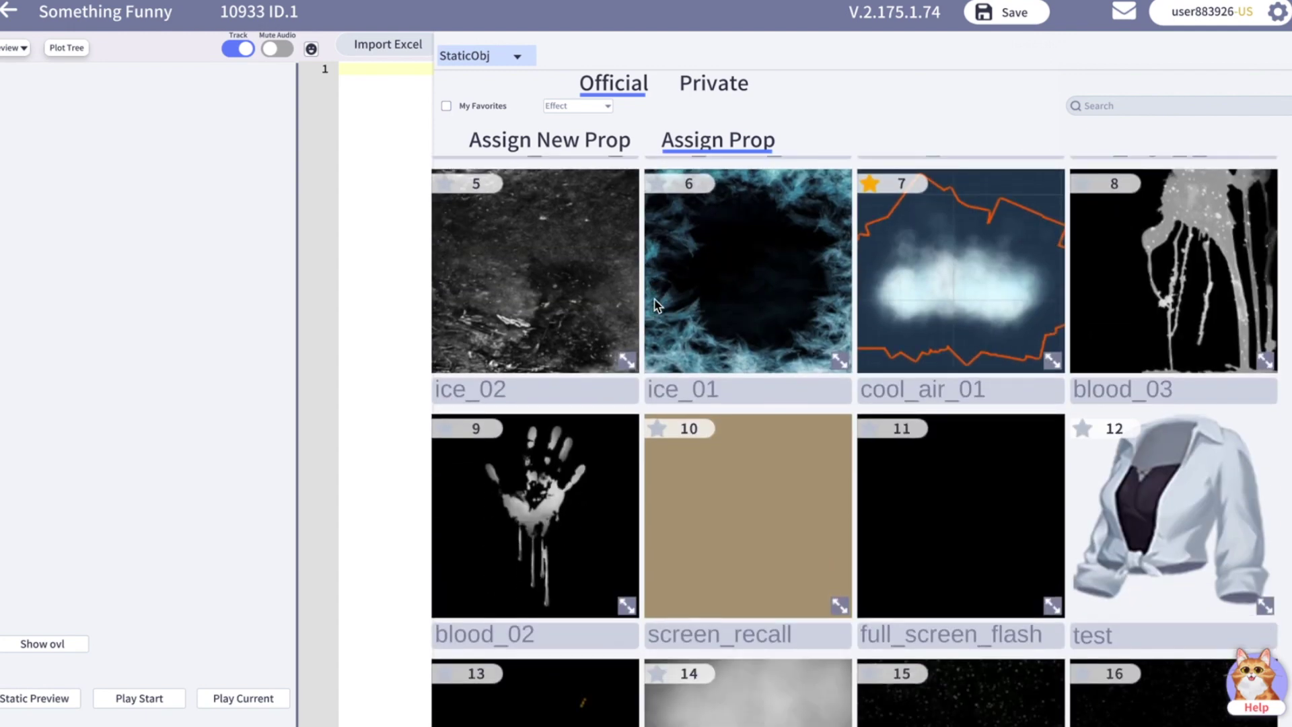
scroll(656, 304, up, 3)
click(517, 55)
click(475, 170)
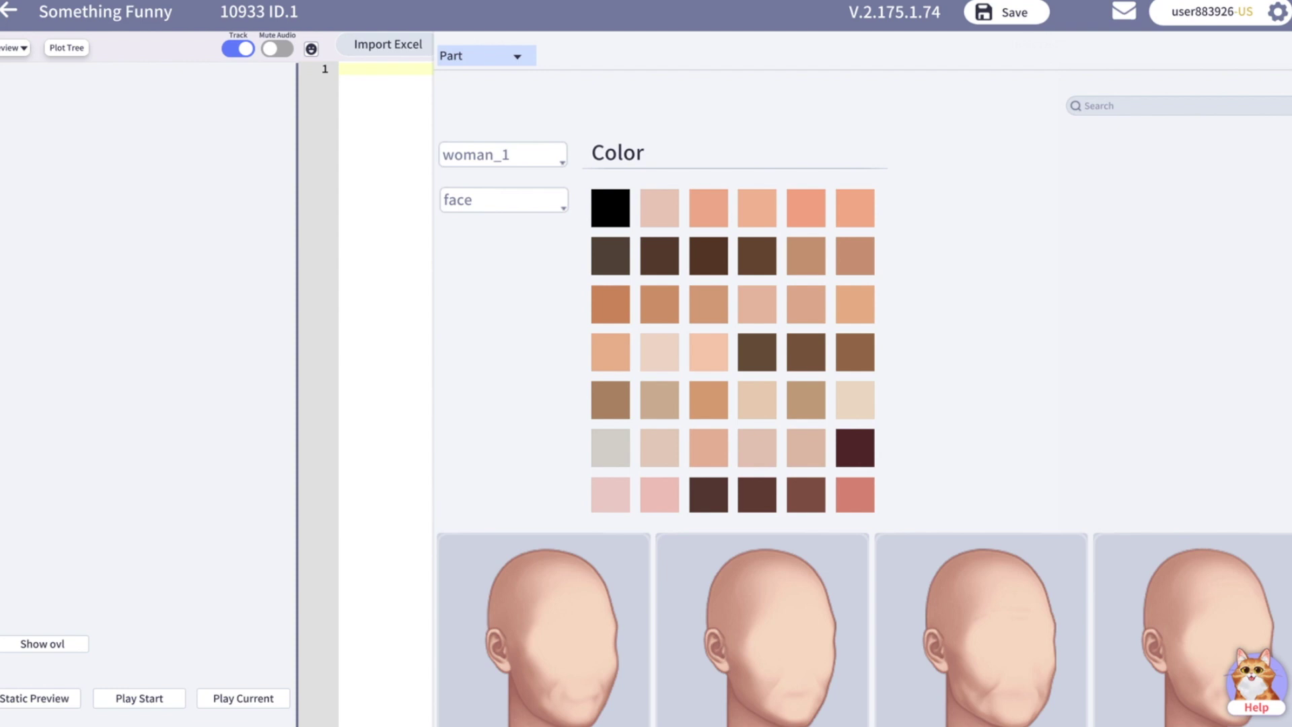
Step: Narrow the library, browse woman_1's hair styles, then switch the library type to ScriptExample
click(1171, 343)
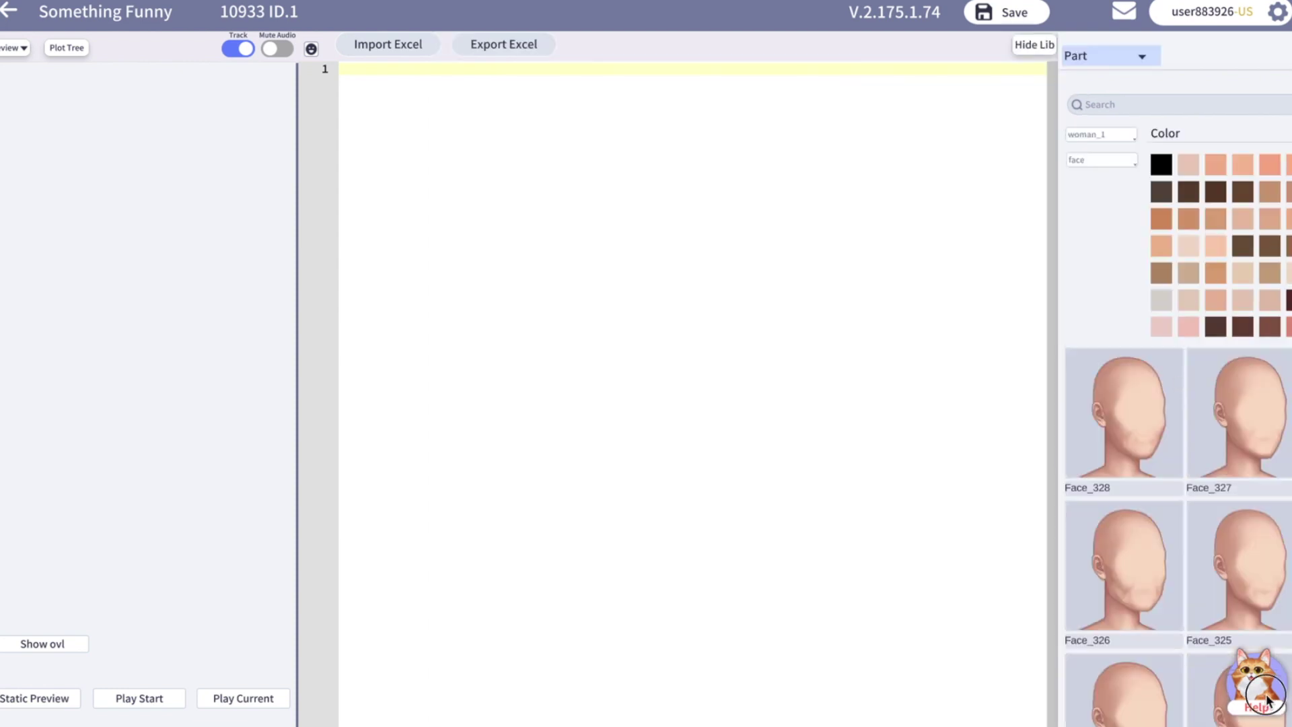
click(1120, 134)
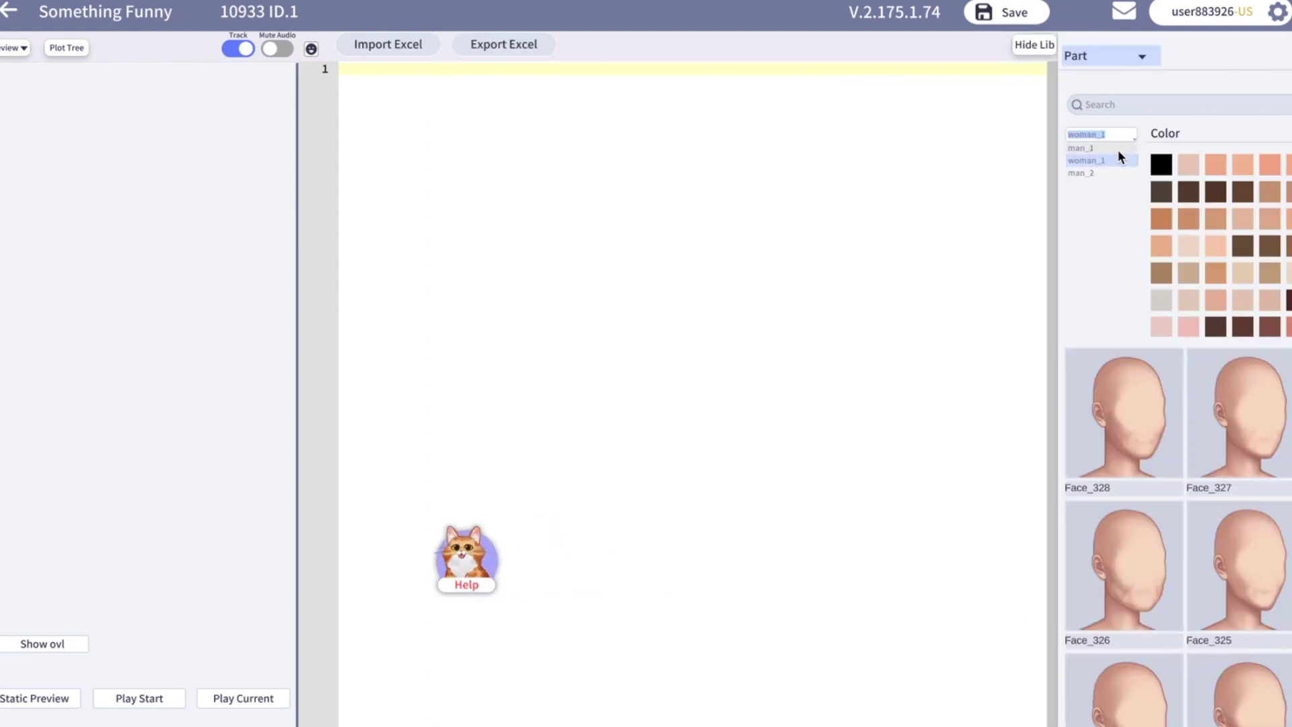
click(1112, 160)
click(1087, 161)
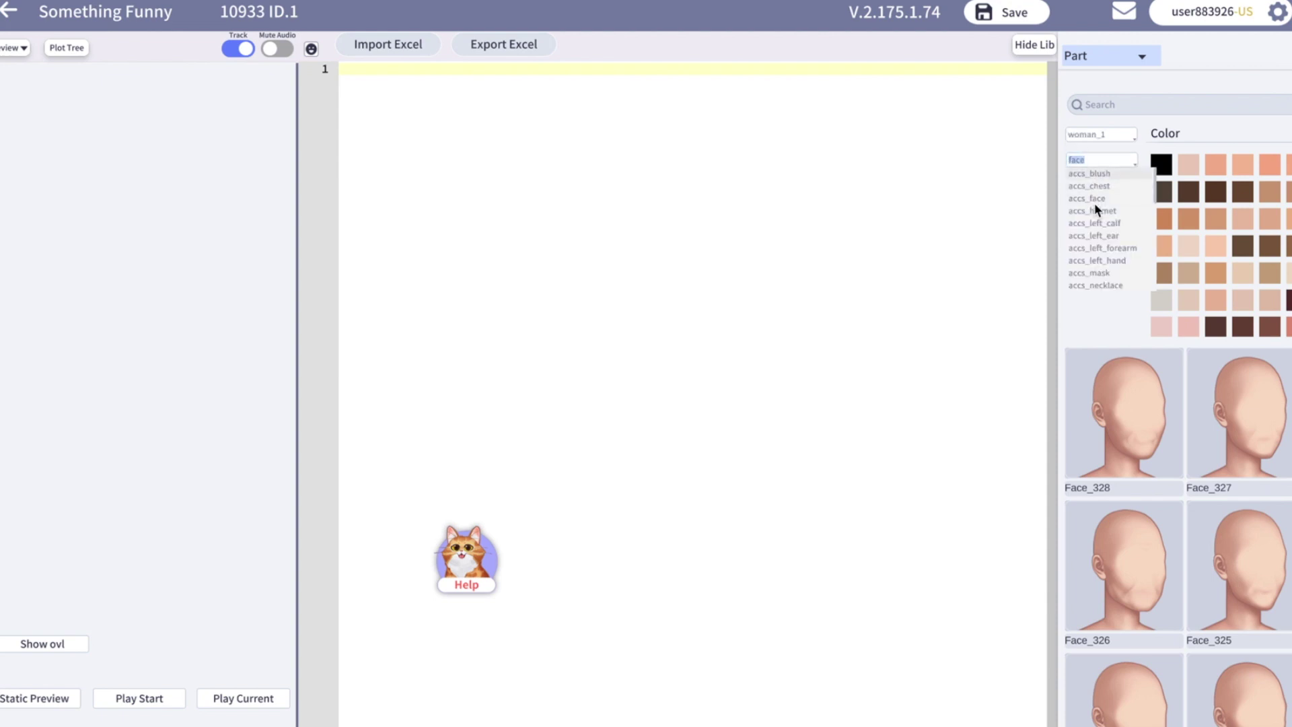
scroll(1094, 265, up, 5)
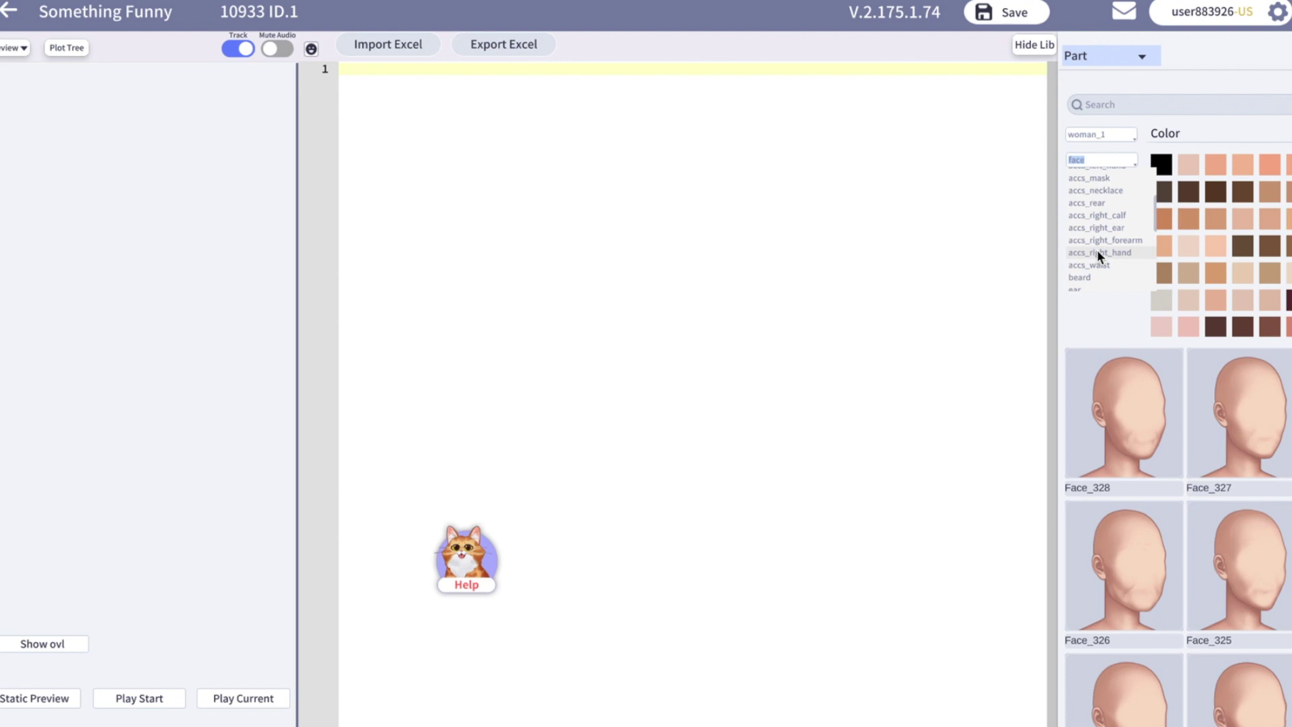
scroll(1097, 254, down, 3)
click(1094, 234)
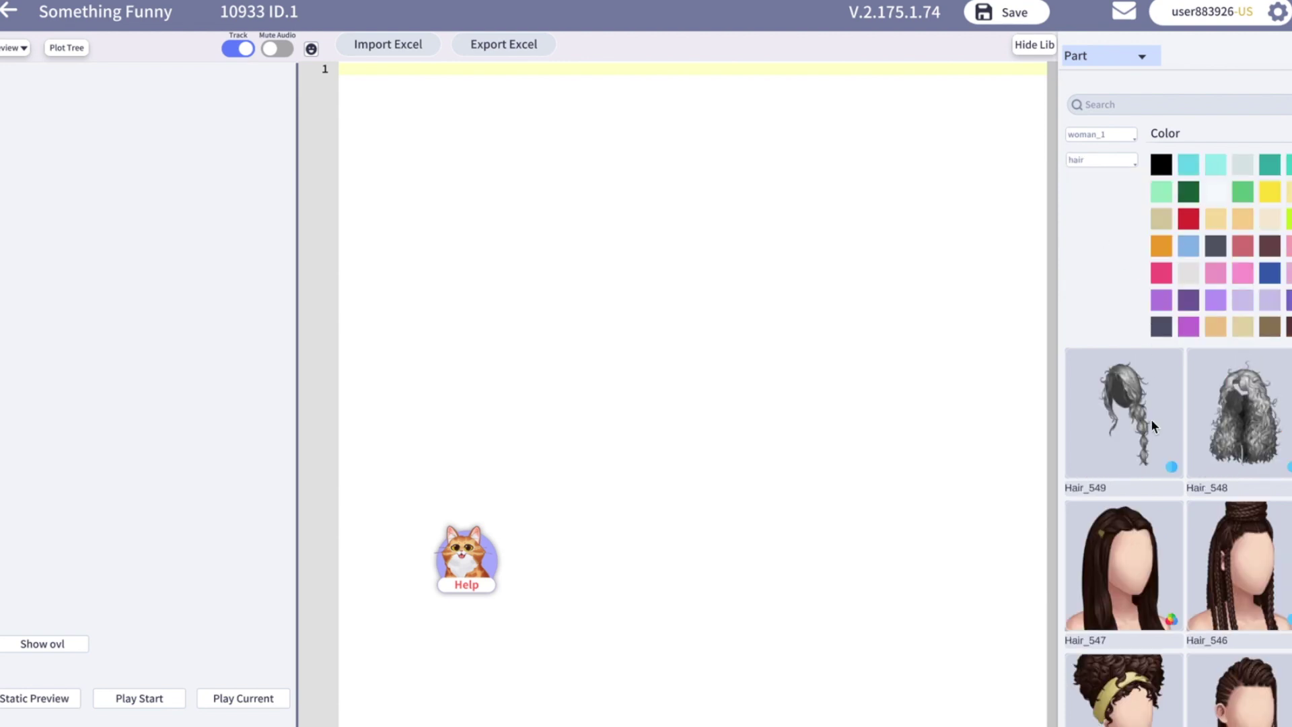
scroll(1149, 380, down, 4)
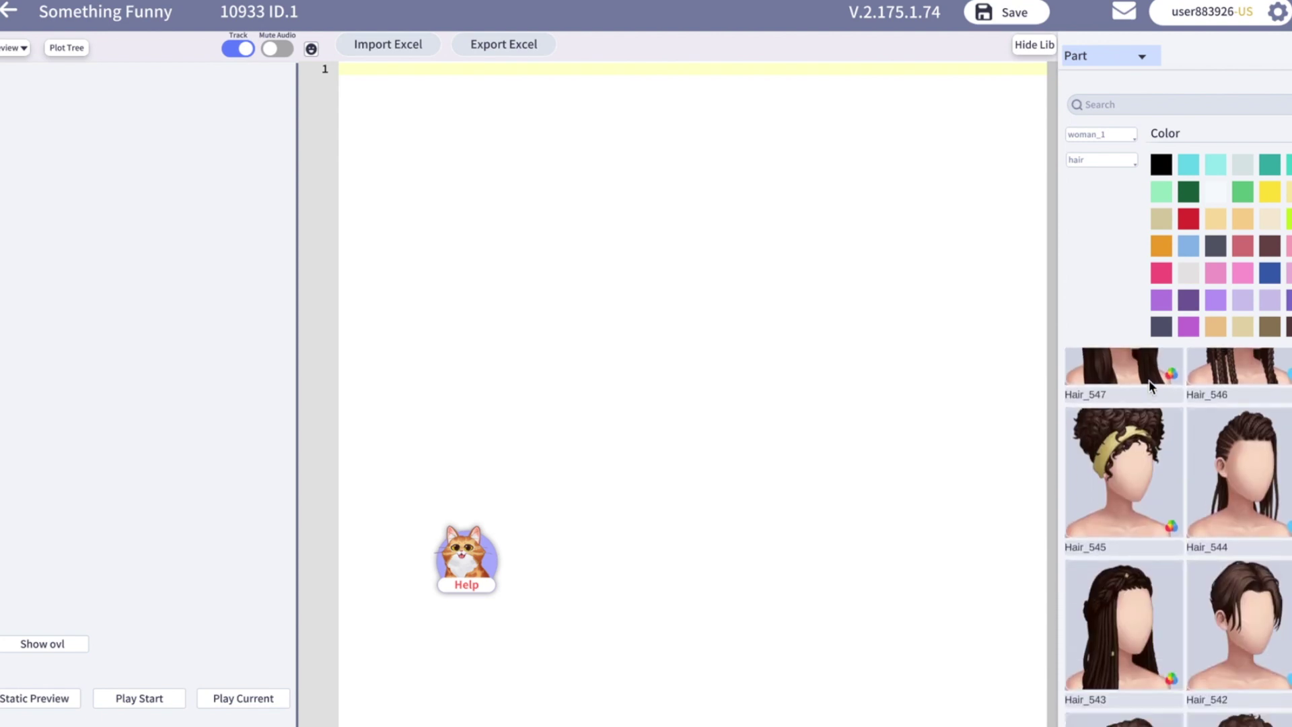
click(1131, 54)
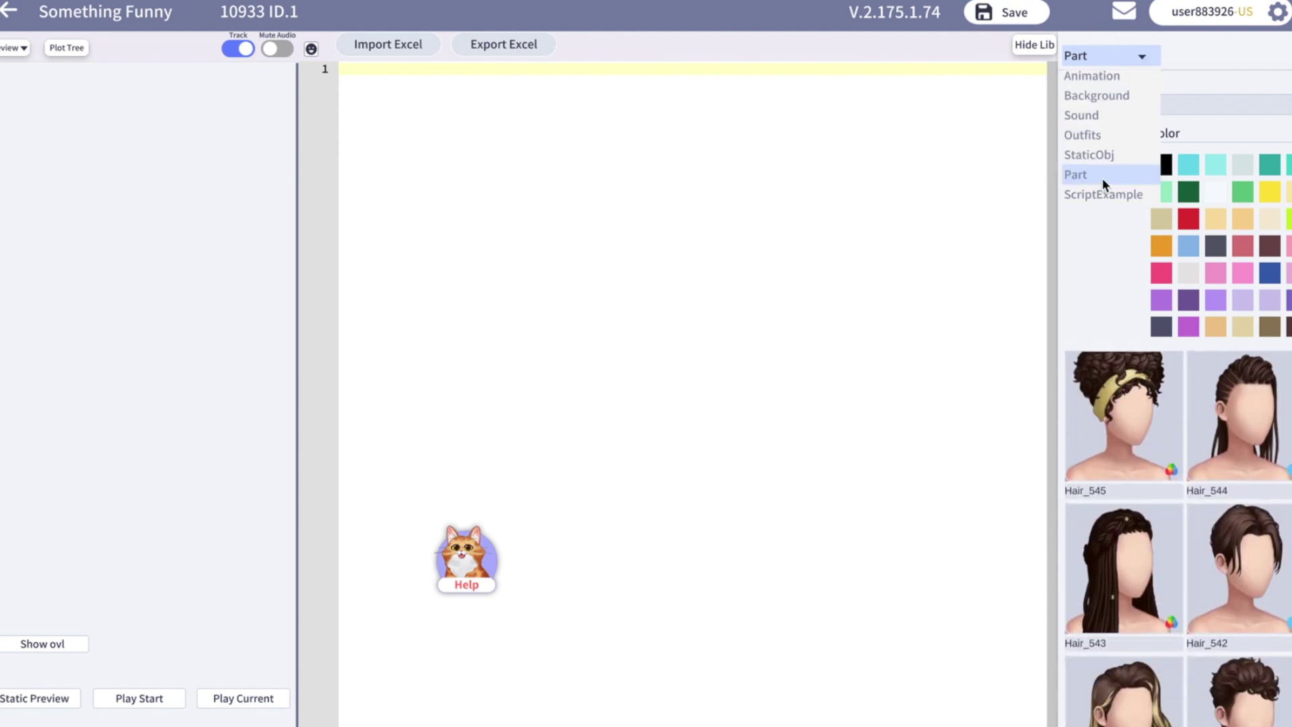
click(1109, 195)
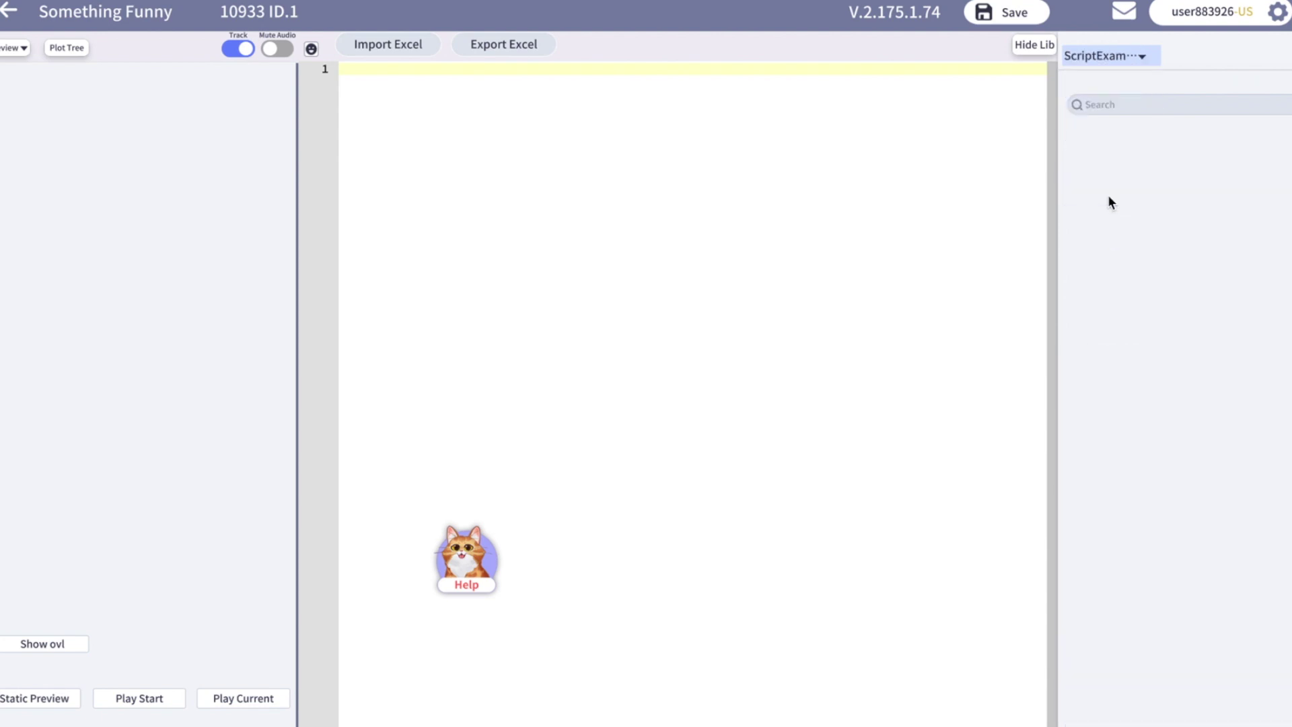
text(@narr)
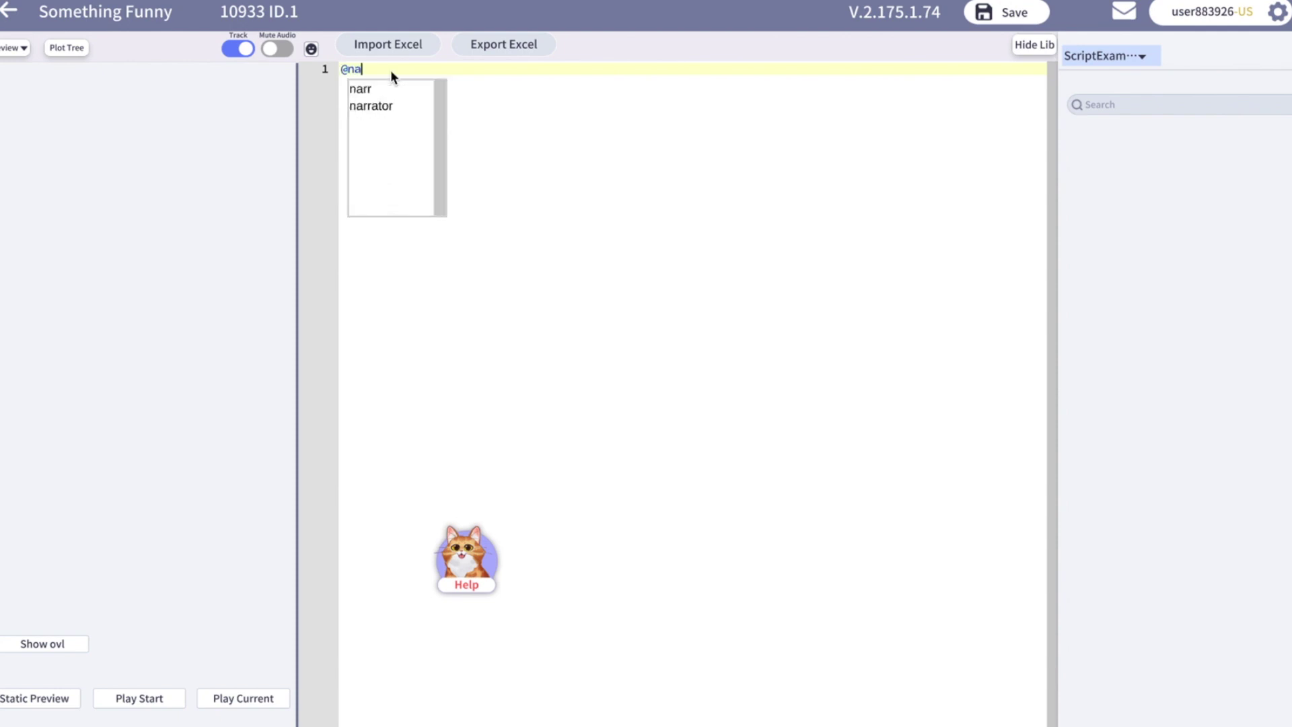
key(Return)
text(Stop)
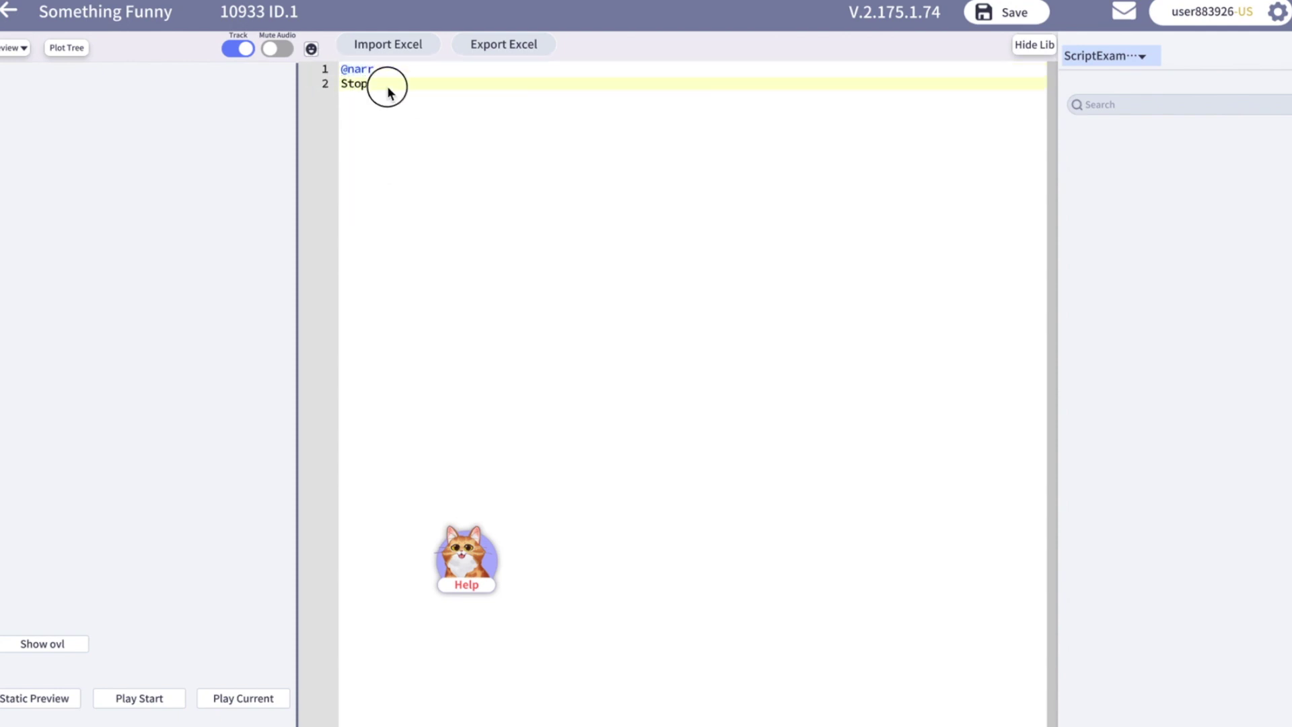
key(Return)
key(Return)
key(Return)
key(Return)
key(Return)
text(@narr Stop)
key(Return)
key(Return)
key(Return)
key(Return)
key(Return)
key(Return)
key(Return)
key(Return)
text(@narr Stop)
key(Return)
key(Return)
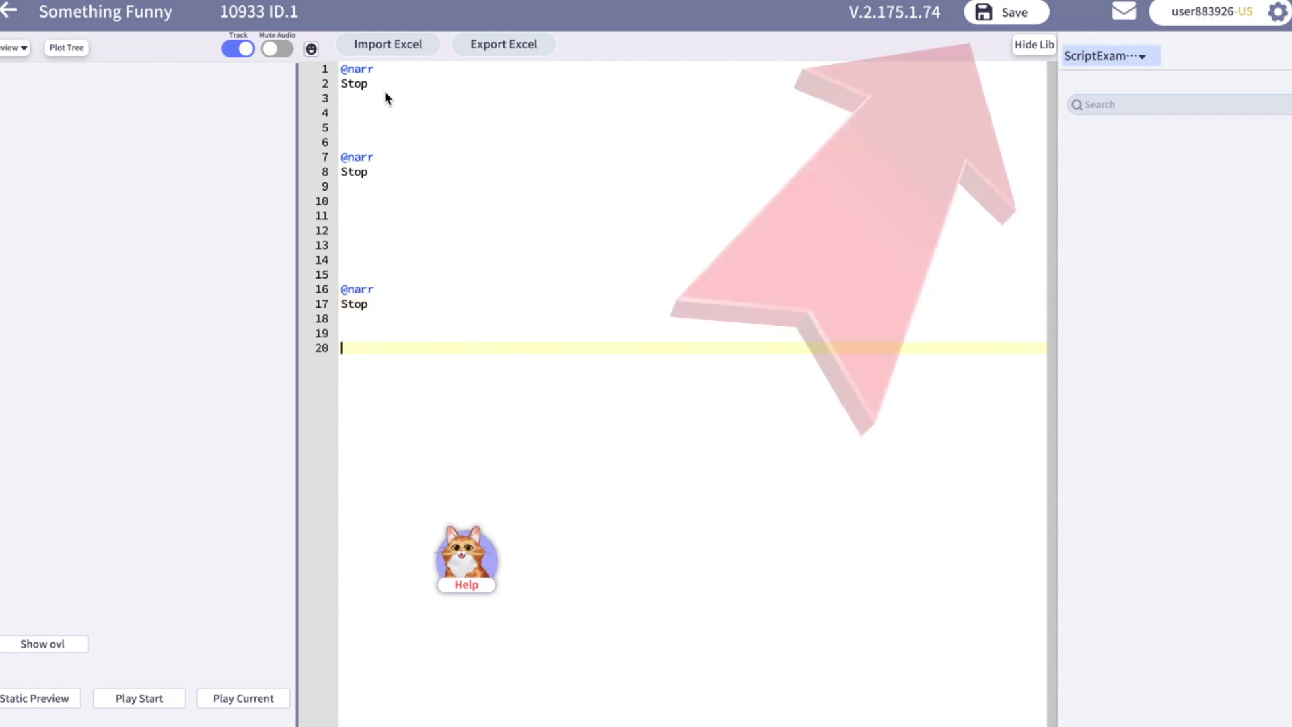
key(Return)
key(Return)
key(Return)
key(Return)
text(@narr Stop)
key(Return)
key(Return)
key(Return)
key(Return)
key(Return)
key(Return)
text(@narr Stop)
Step: Save the chapter script and return to the Something Funny story page
key(ctrl+s)
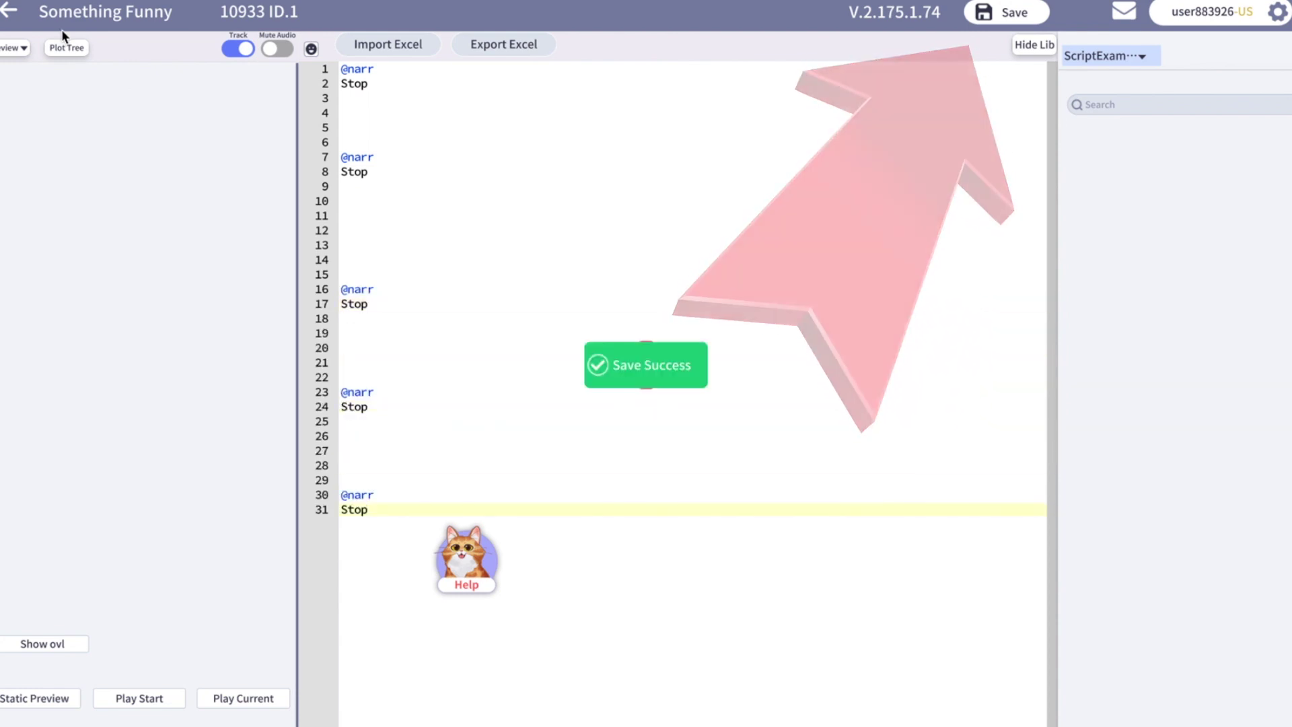
click(9, 11)
drag(464, 572, 1178, 597)
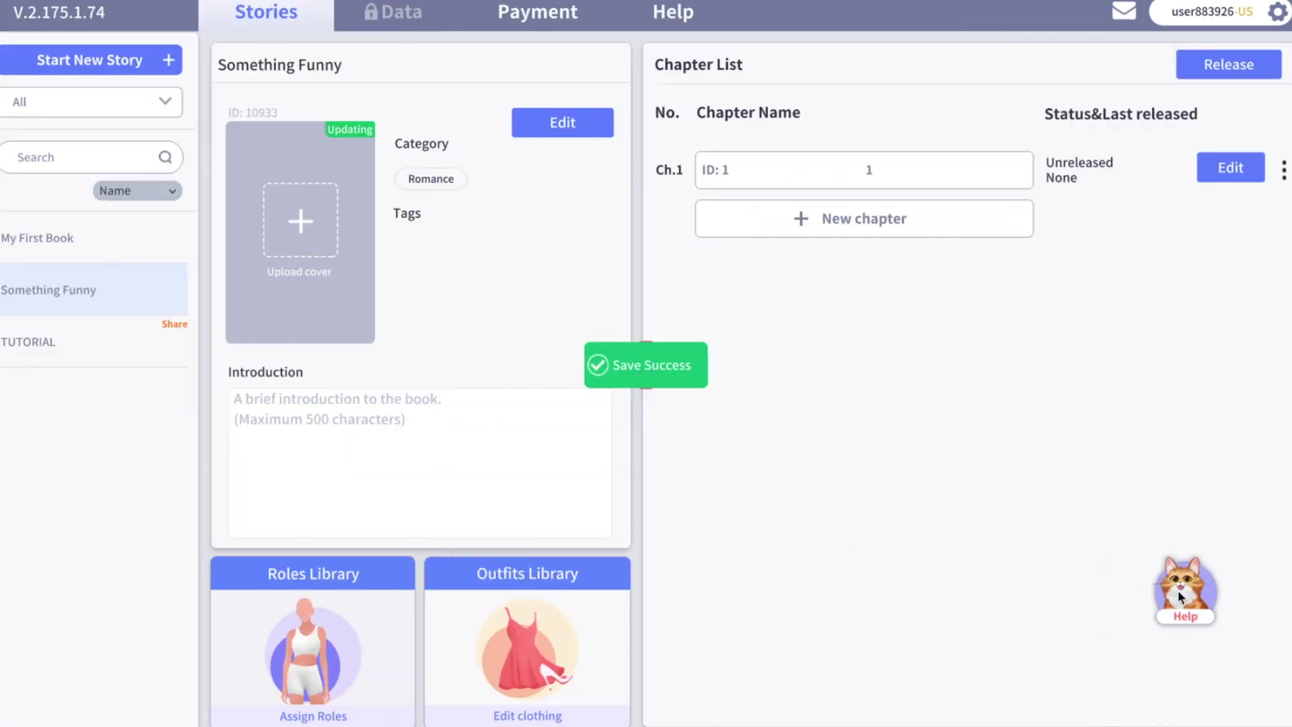
click(1285, 169)
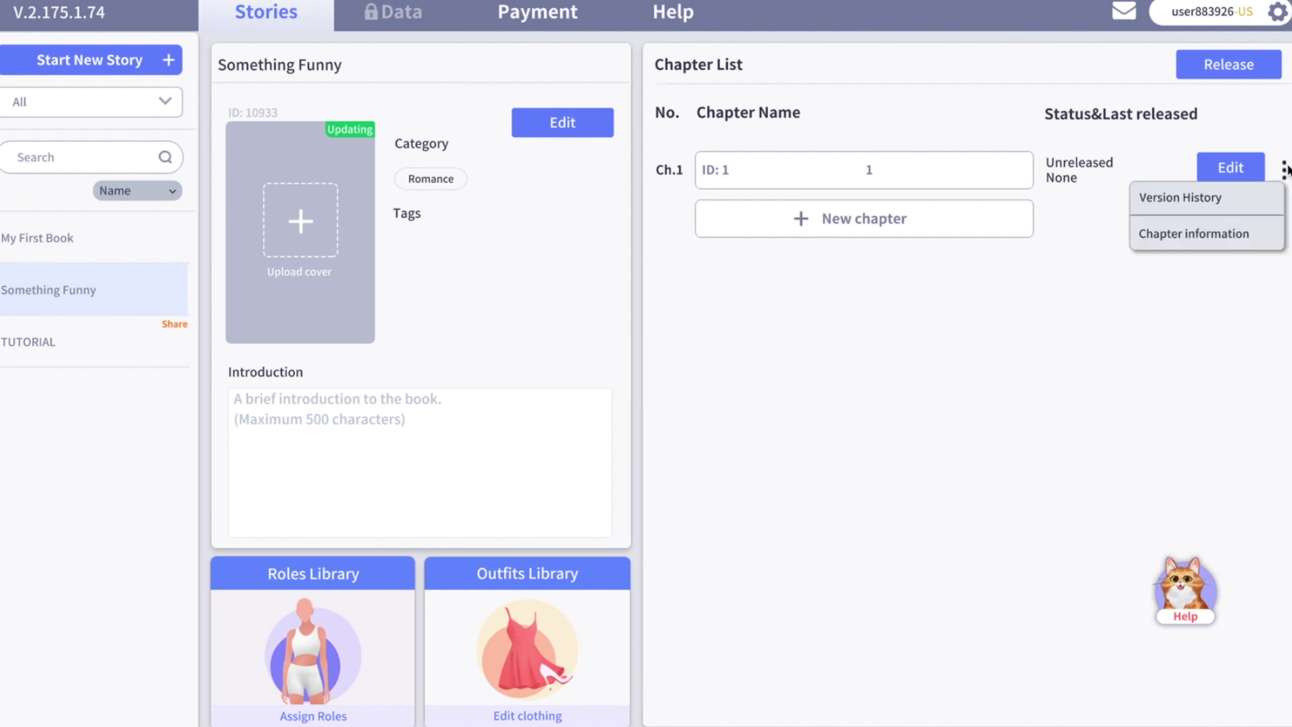
click(1238, 195)
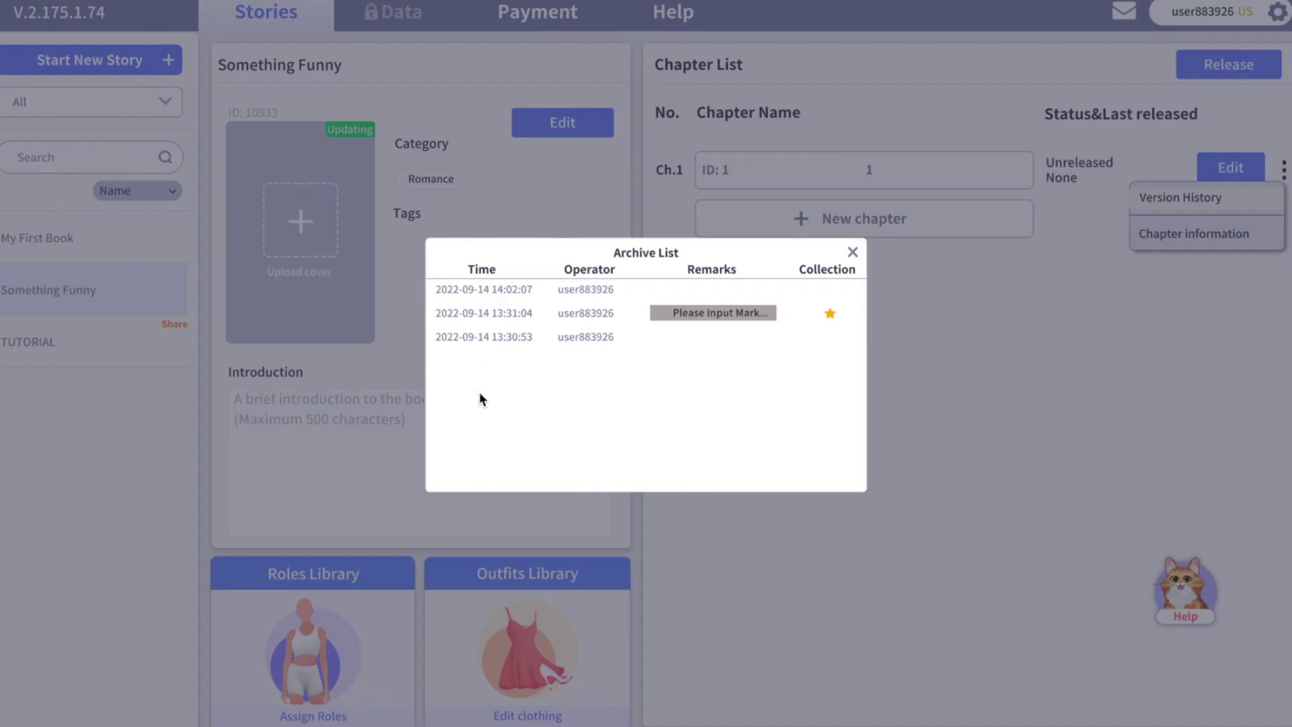